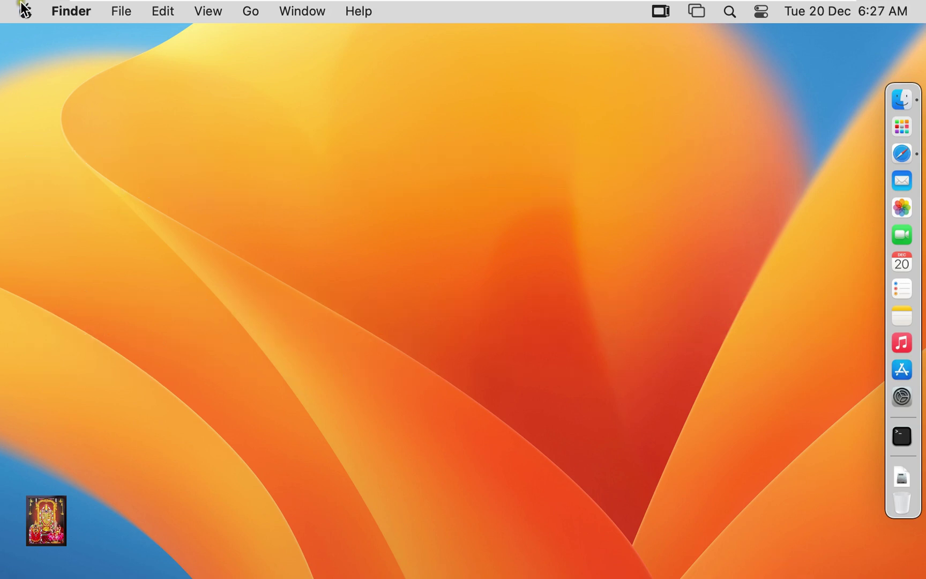
# - Confirm in About This Mac that the Mac runs macOS Ventura 13.0, then launch Terminal
pyautogui.click(61, 45)
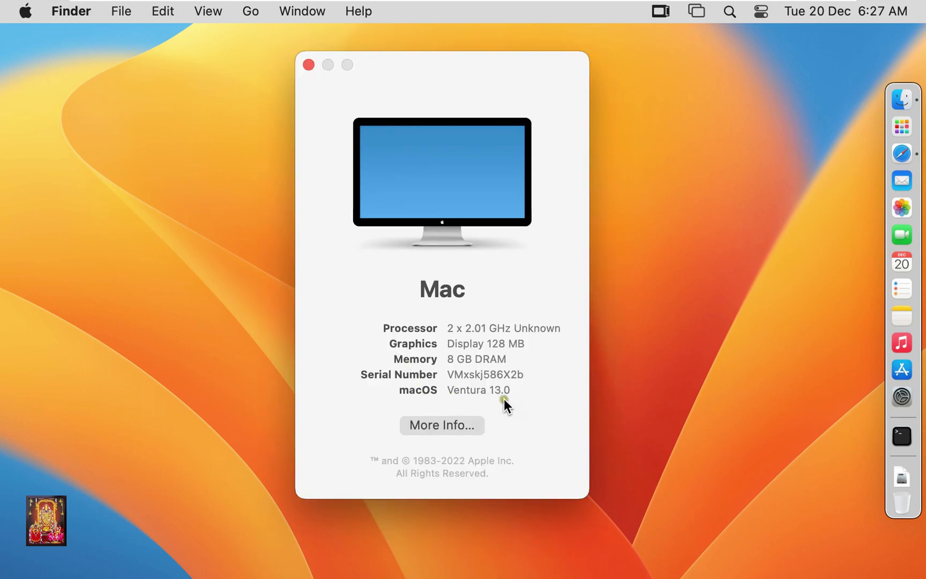
pyautogui.click(309, 65)
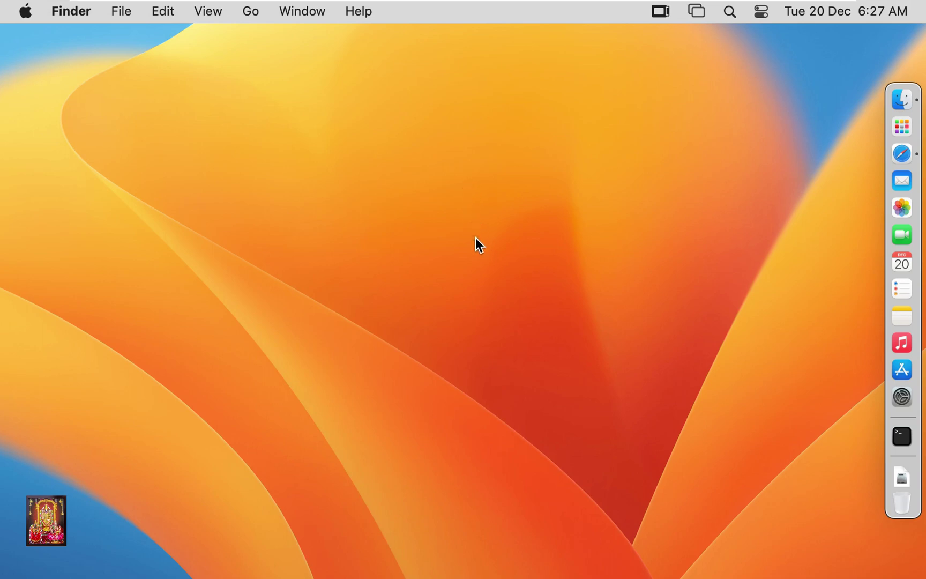
pyautogui.click(906, 442)
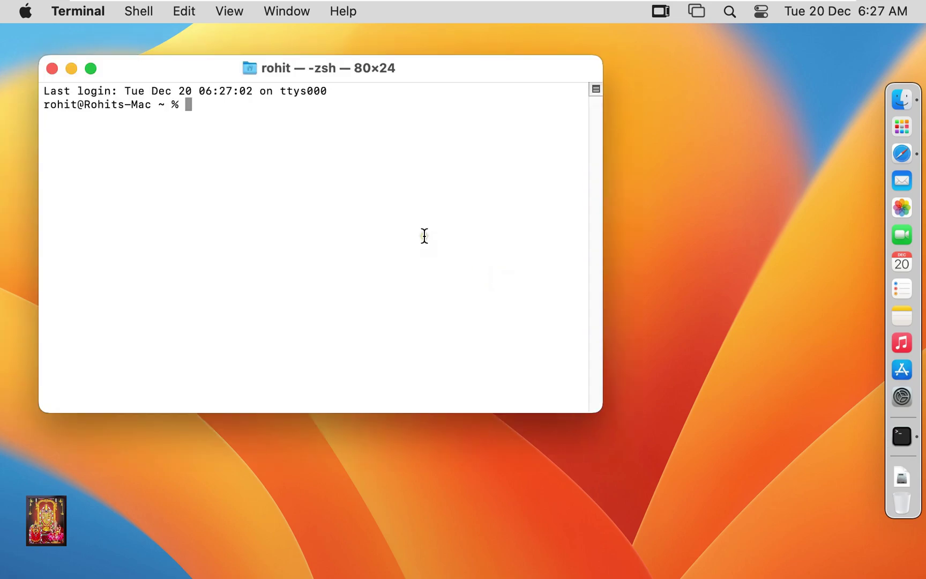
# - Run ifconfig, highlight en0's address 192.168.1.7, and close Terminal
pyautogui.write('ifconfig')
pyautogui.press('Return')
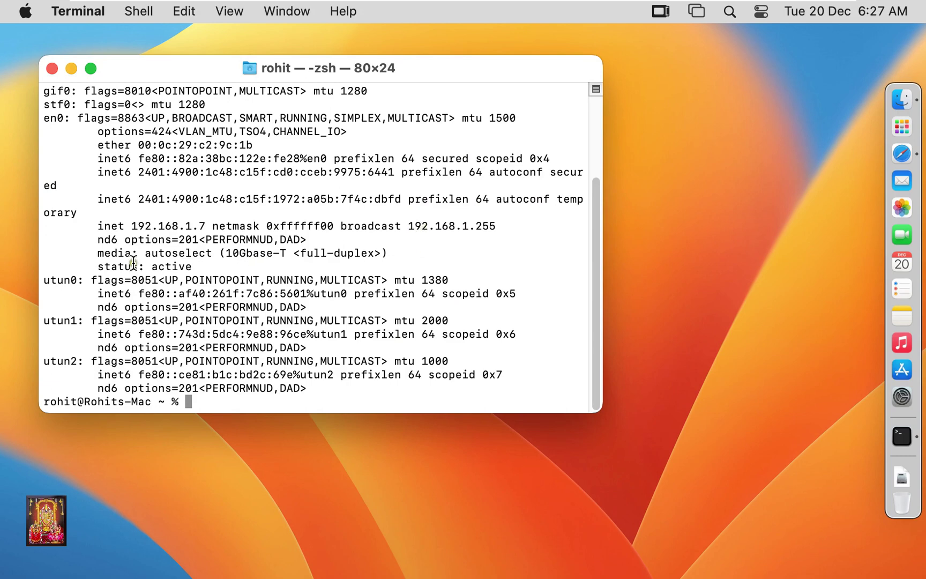
pyautogui.moveTo(130, 224); pyautogui.dragTo(206, 226)
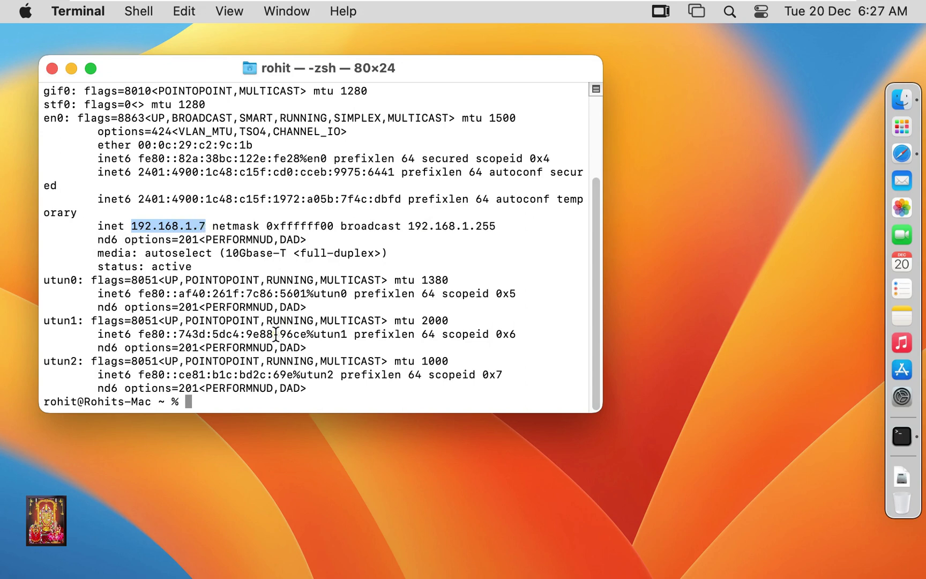
pyautogui.click(57, 71)
# - In the Windows 11 VM, open Command Prompt via Run and run ipconfig to find 192.168.1.8
pyautogui.moveTo(558, 8)
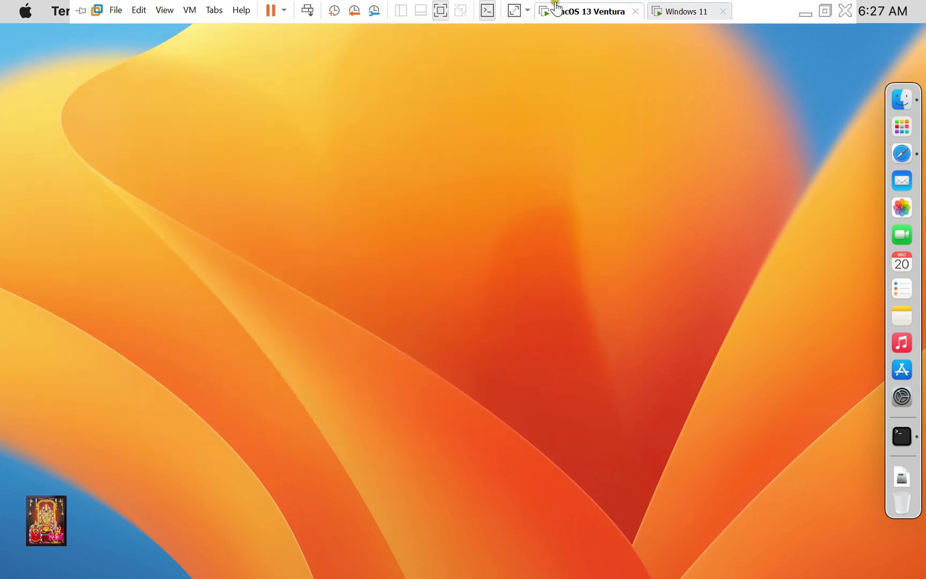
pyautogui.click(680, 11)
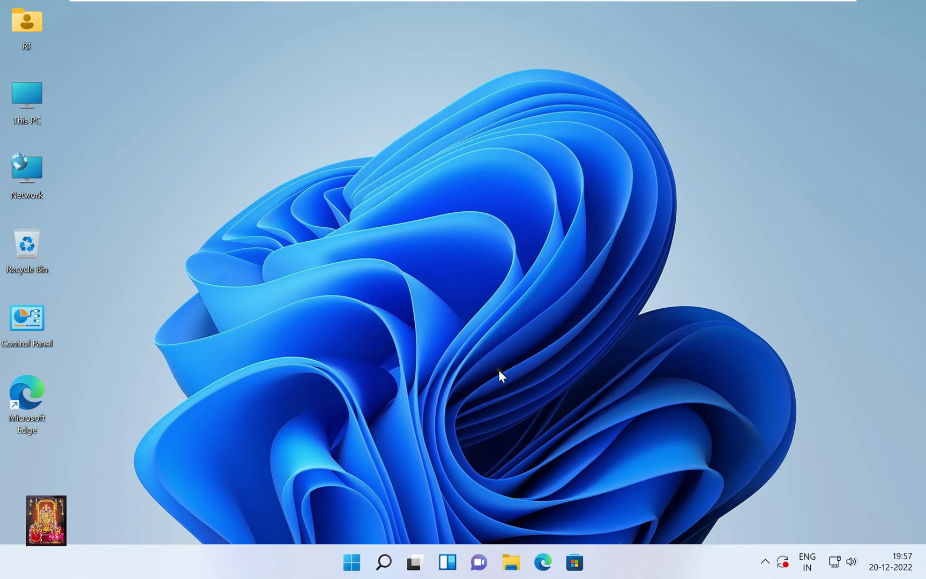
pyautogui.rightClick(352, 562)
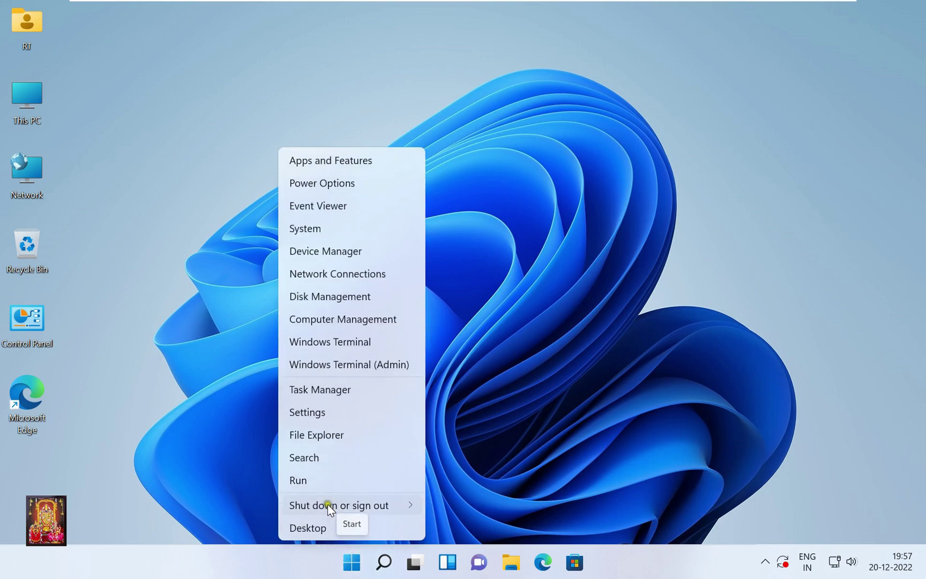
pyautogui.click(312, 475)
pyautogui.write('cmd')
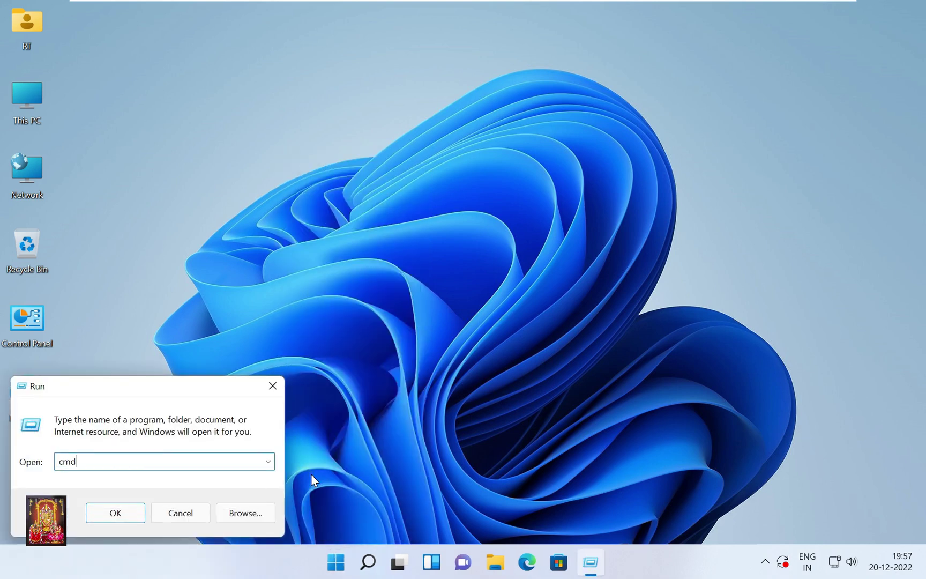
pyautogui.press('Return')
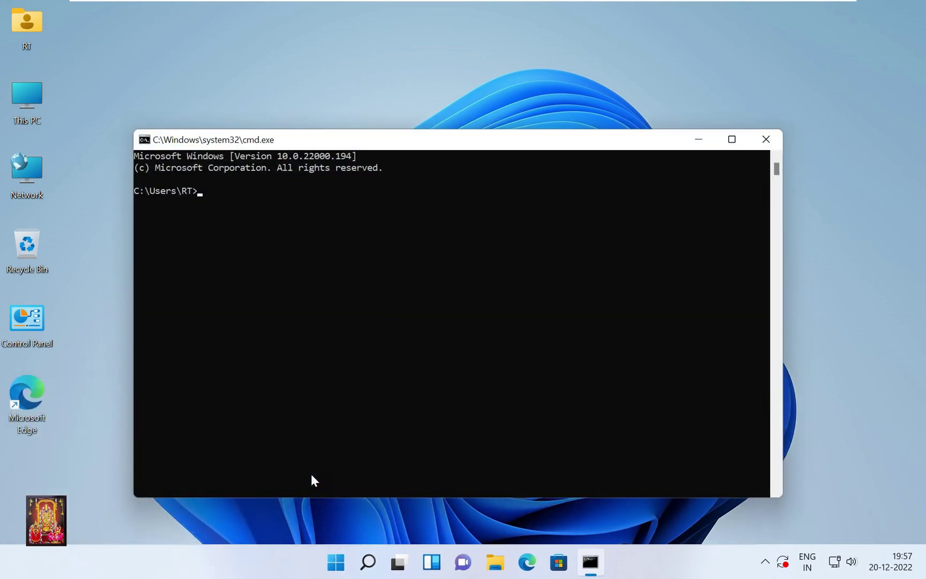
pyautogui.write('ipconfig')
pyautogui.press('Return')
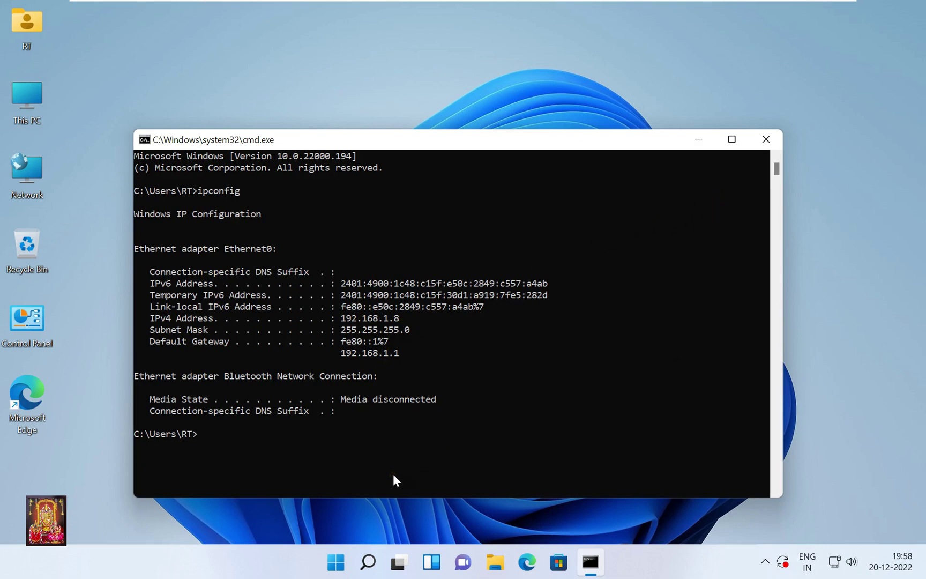
# - Ping the Mac at 192.168.1.7 (4 of 4 replies), then return to the macOS VM
pyautogui.write('ping 192.168.1.7')
pyautogui.press('Return')
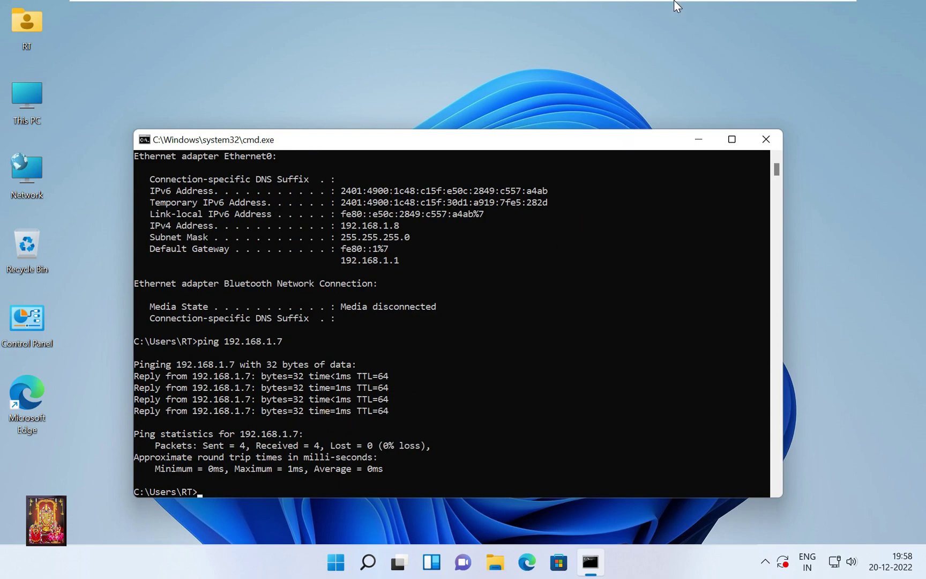
pyautogui.moveTo(677, 5)
pyautogui.click(584, 10)
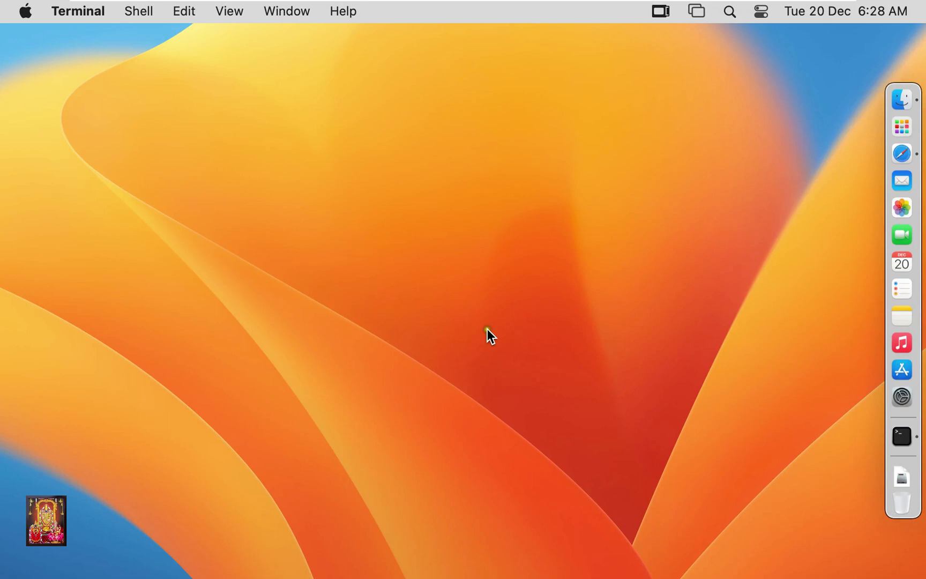
# - Ping Windows at 192.168.1.8 from Terminal until 12 of 12 packets return with 0.0% loss
pyautogui.click(902, 436)
pyautogui.write('plug')
pyautogui.press('BackSpace')
pyautogui.press('BackSpace')
pyautogui.press('BackSpace')
pyautogui.press('BackSpace')
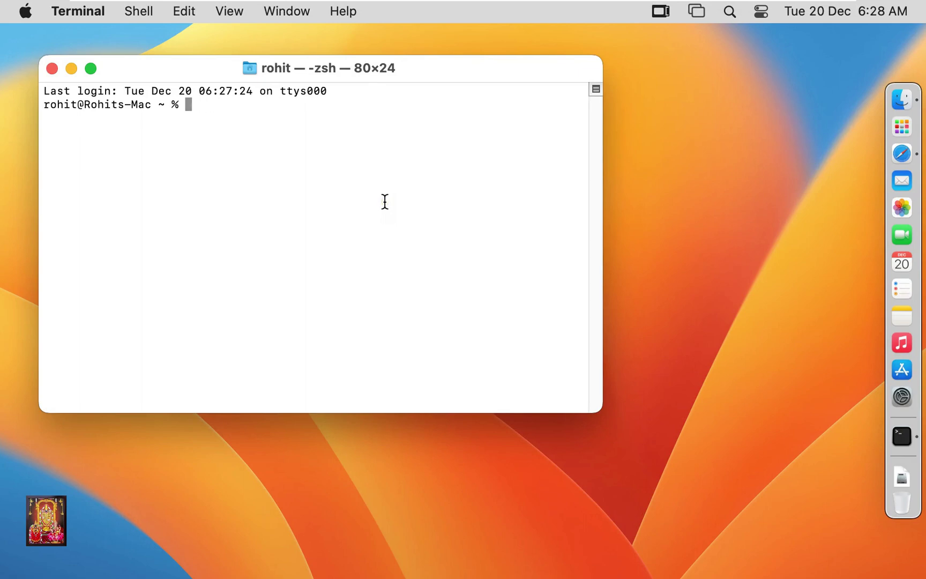
pyautogui.write('ping 192.168.1')
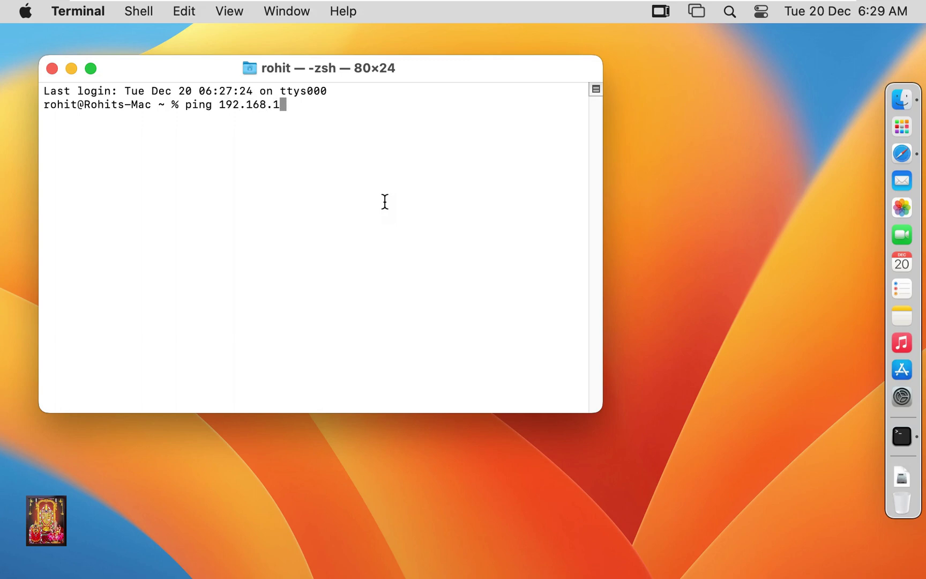
pyautogui.write('.8')
pyautogui.press('Return')
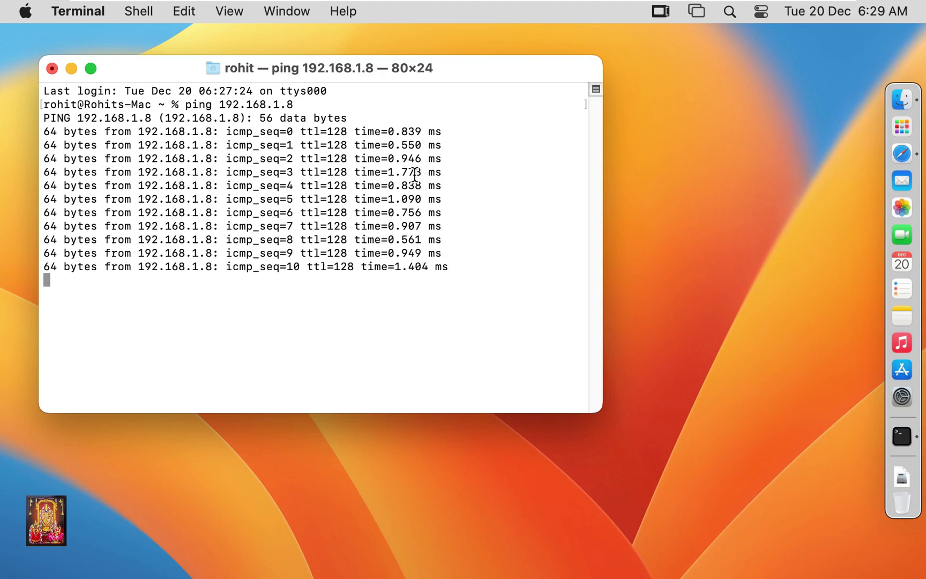
pyautogui.hotkey('ctrl', 'c')
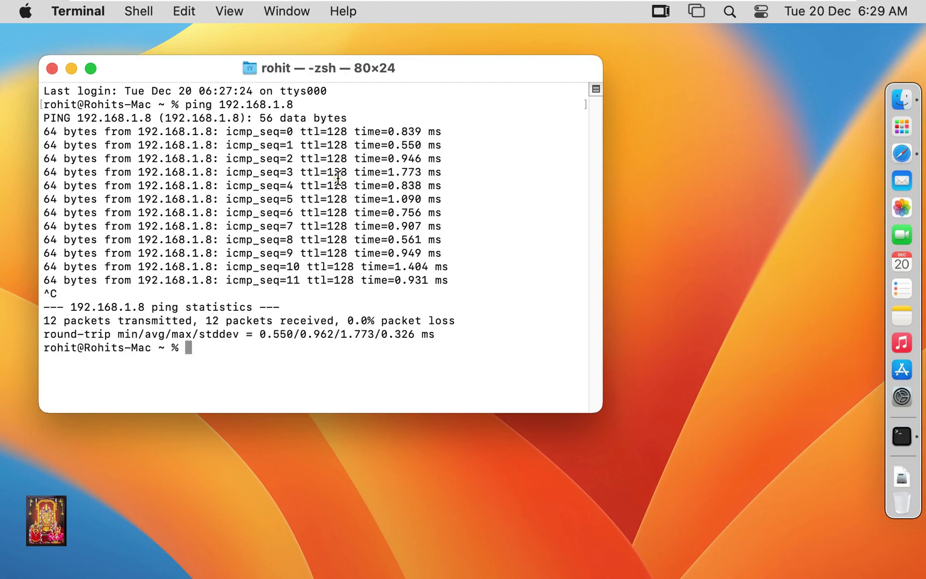
# - In Windows 11, close Command Prompt and open Local Disk (C:) from This PC
pyautogui.moveTo(592, 5)
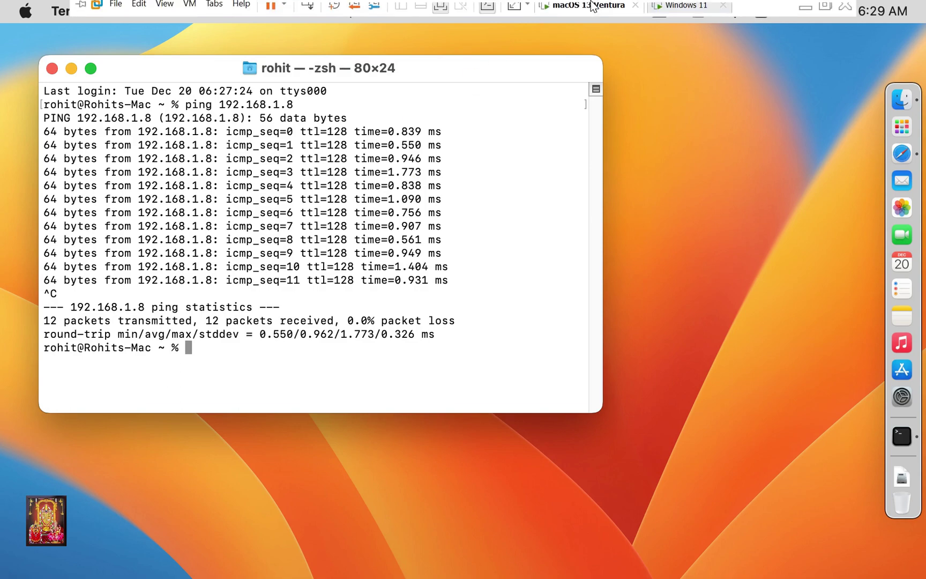
pyautogui.click(673, 7)
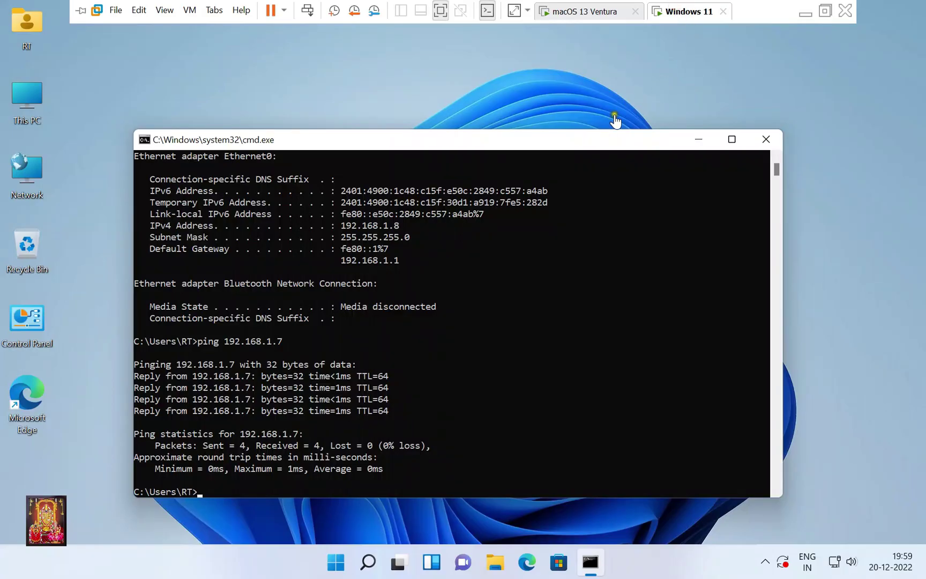
pyautogui.click(765, 141)
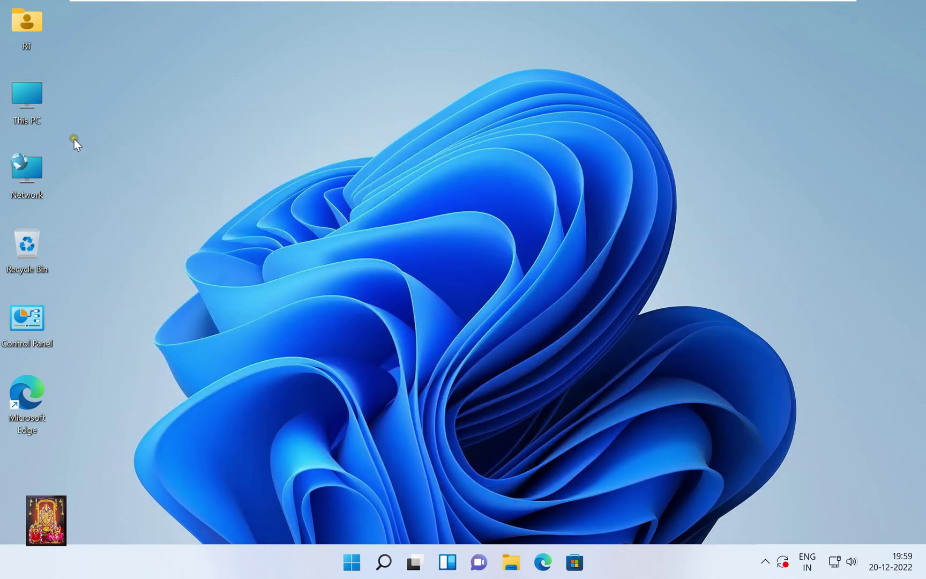
pyautogui.doubleClick(27, 98)
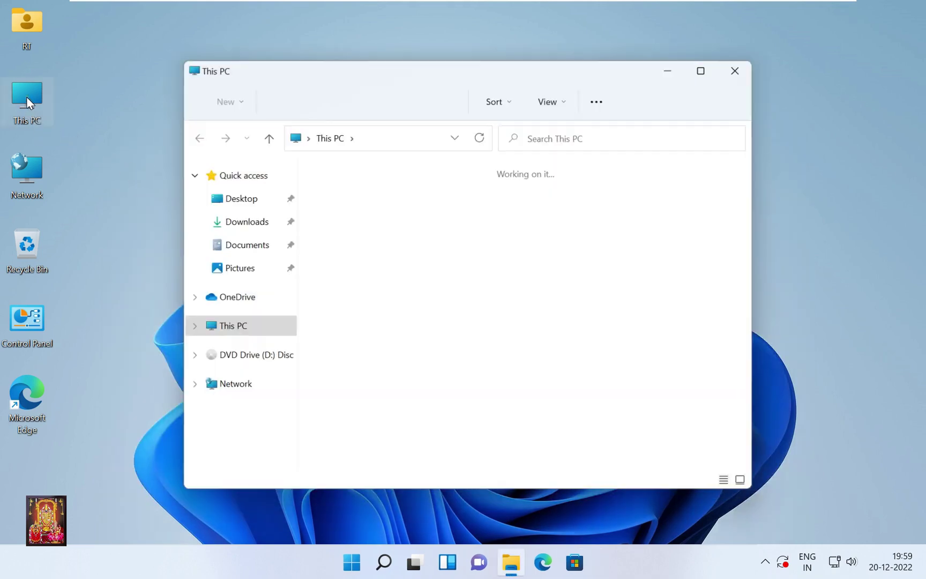
pyautogui.click(409, 343)
pyautogui.doubleClick(409, 343)
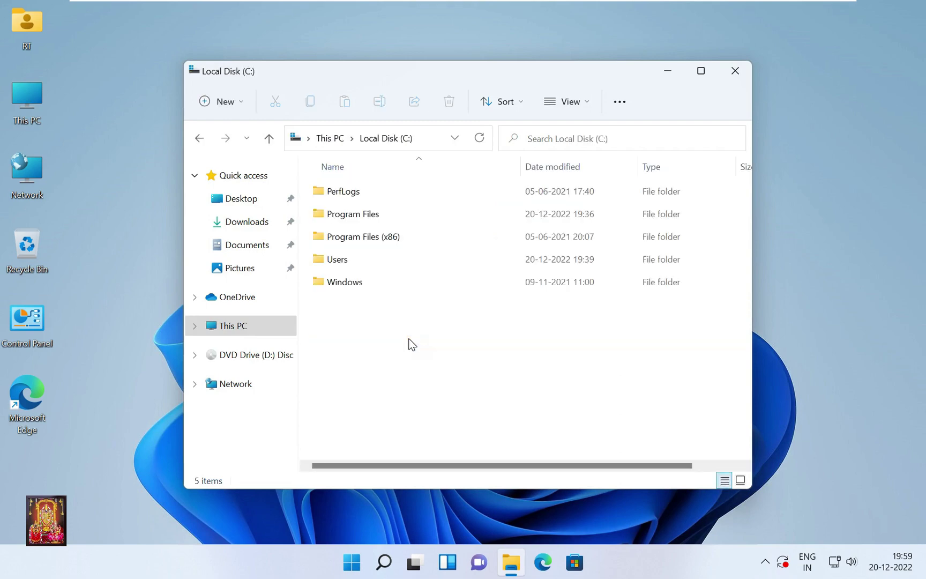
# - Create a new folder named Data on C: and open its Properties
pyautogui.rightClick(357, 334)
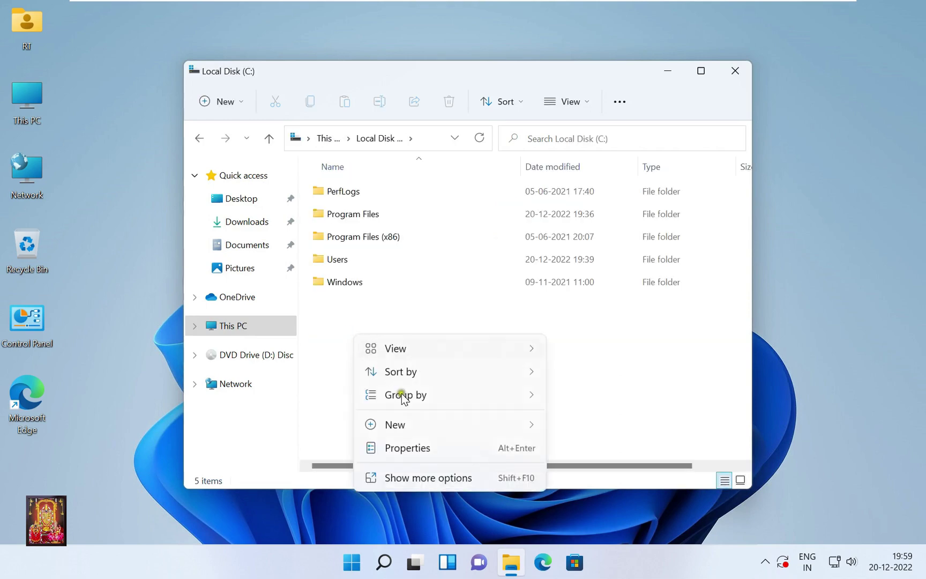
pyautogui.moveTo(496, 426)
pyautogui.click(588, 427)
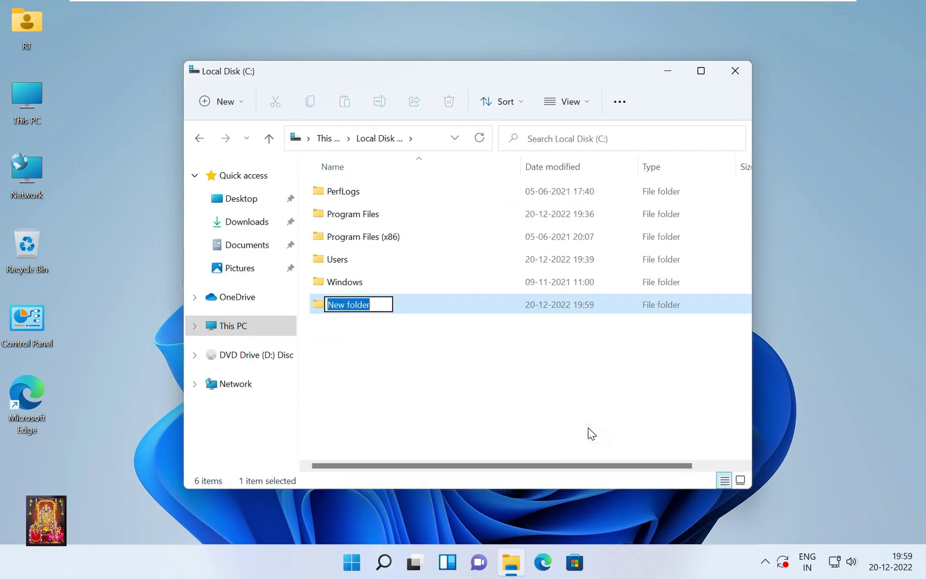
pyautogui.write('Data')
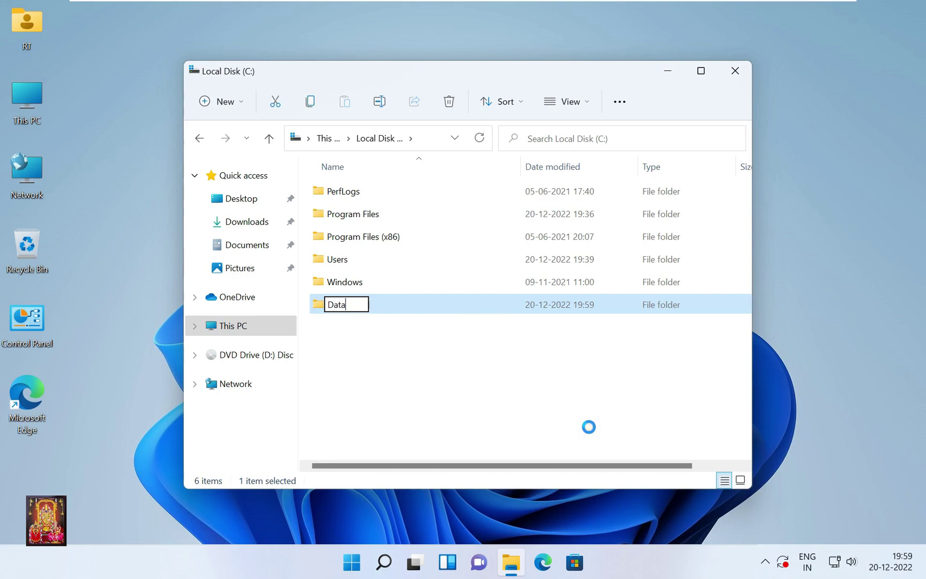
pyautogui.press('Return')
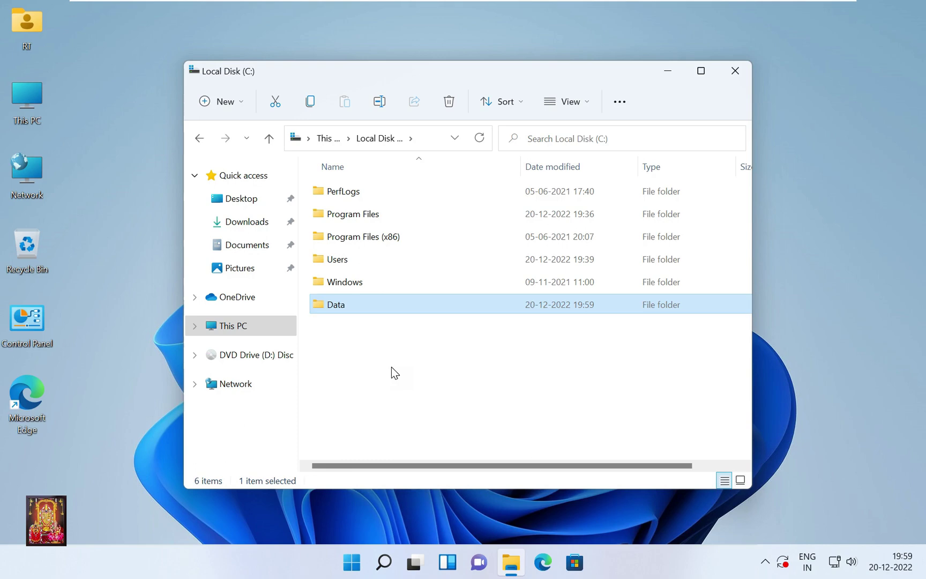
pyautogui.rightClick(335, 303)
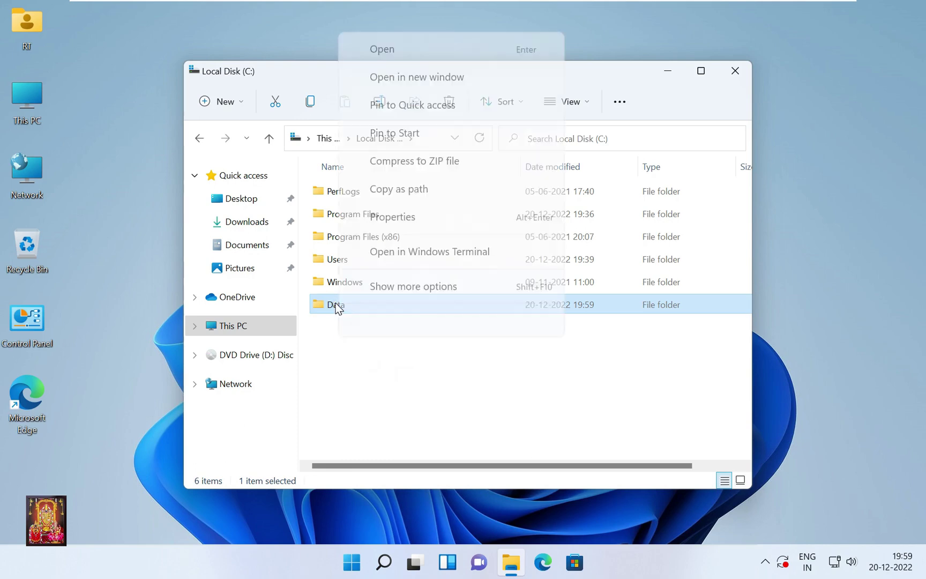
pyautogui.click(401, 290)
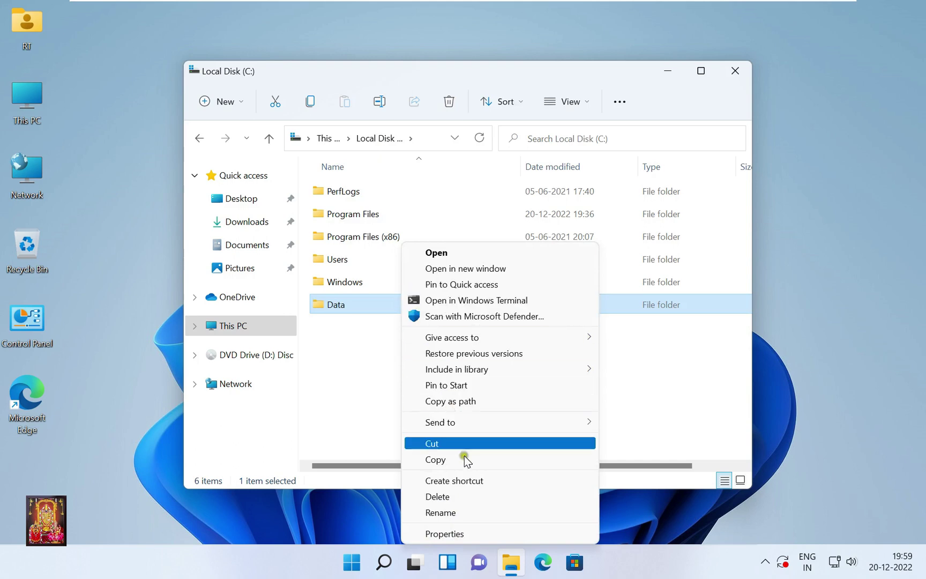
pyautogui.click(455, 536)
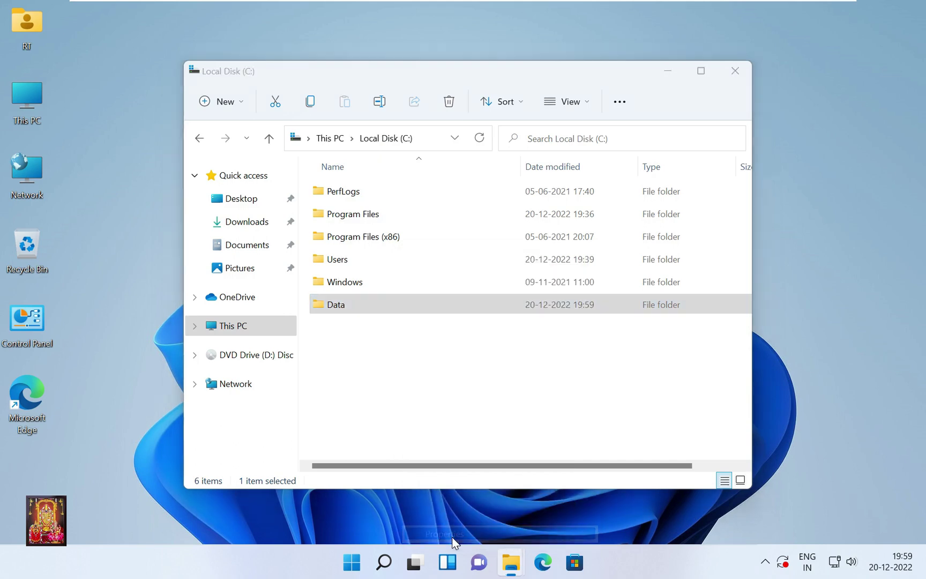
# - Share the Data folder with Everyone at Read/Write as \\VM11\Data
pyautogui.click(401, 221)
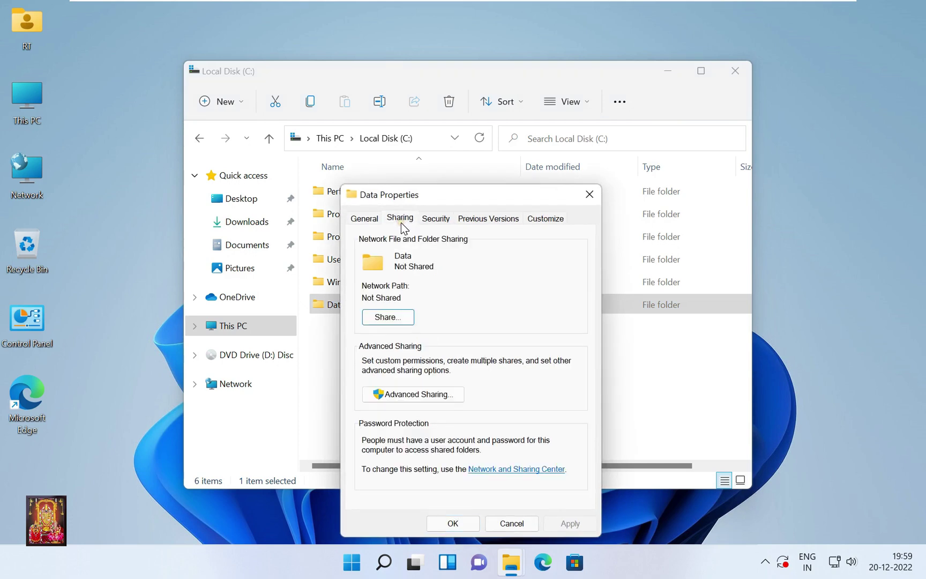
pyautogui.click(400, 316)
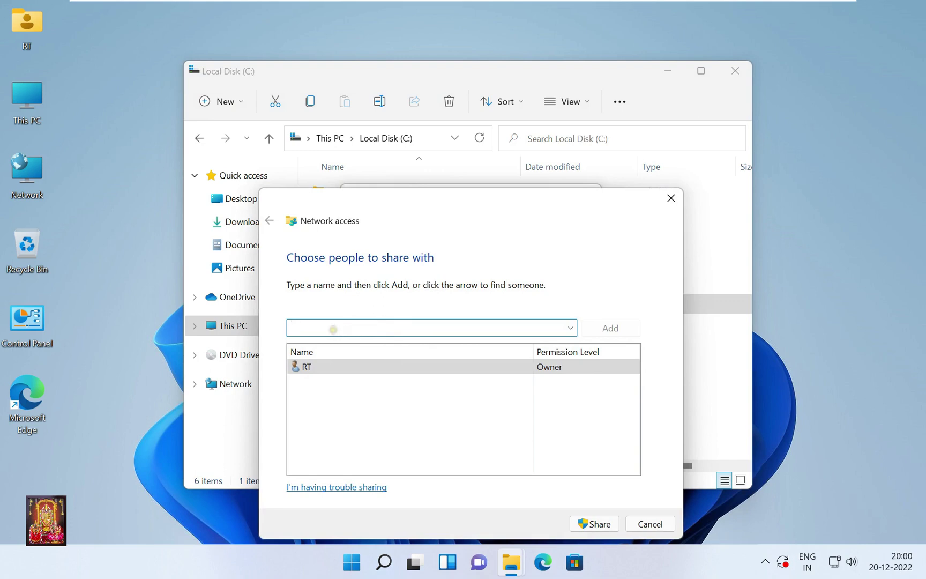
pyautogui.write('ever')
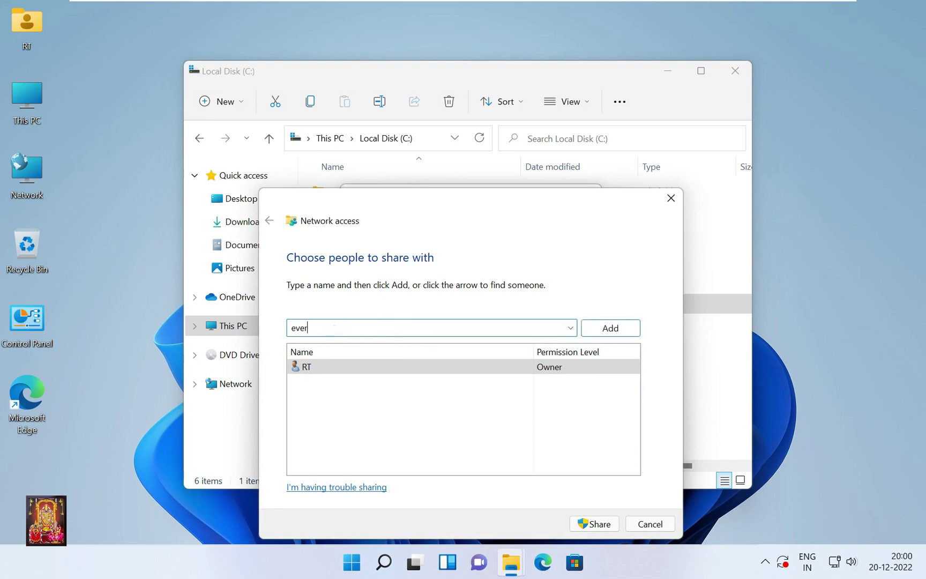
pyautogui.write('yone')
pyautogui.click(618, 330)
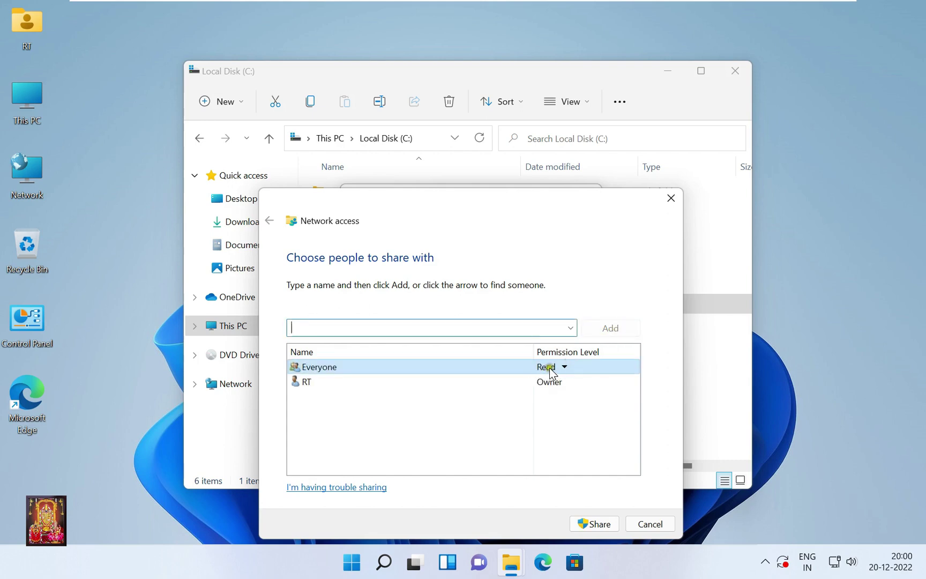
pyautogui.click(566, 366)
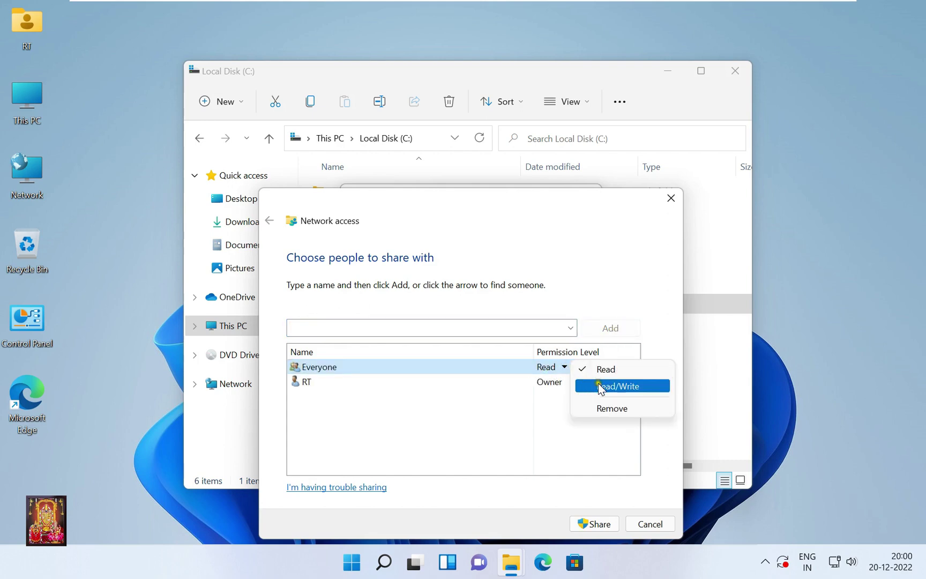
pyautogui.click(598, 385)
pyautogui.click(603, 519)
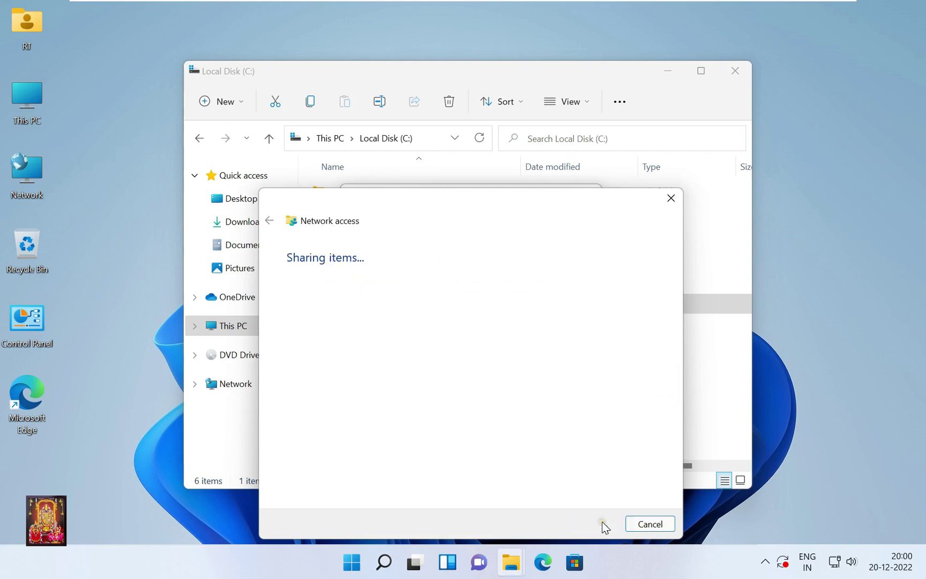
pyautogui.click(344, 370)
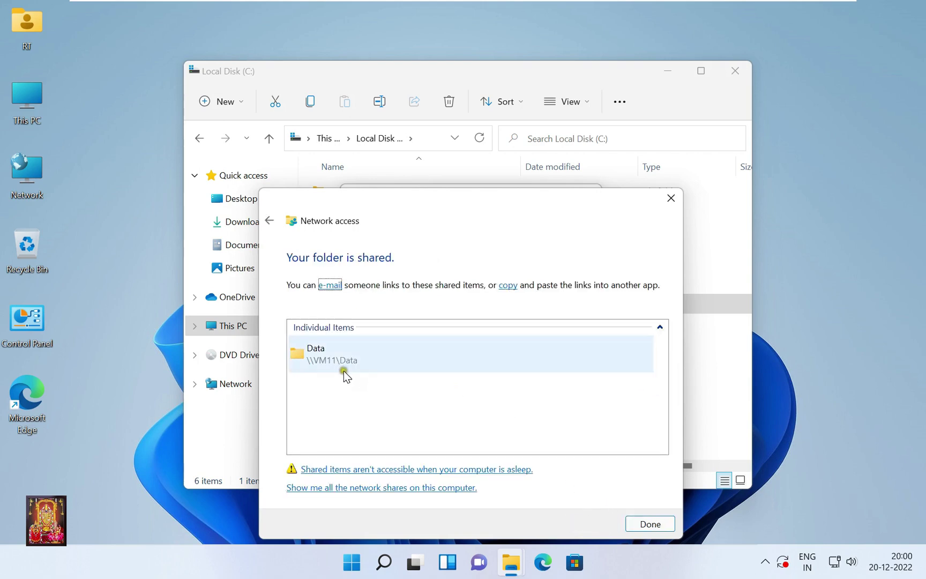
pyautogui.click(649, 524)
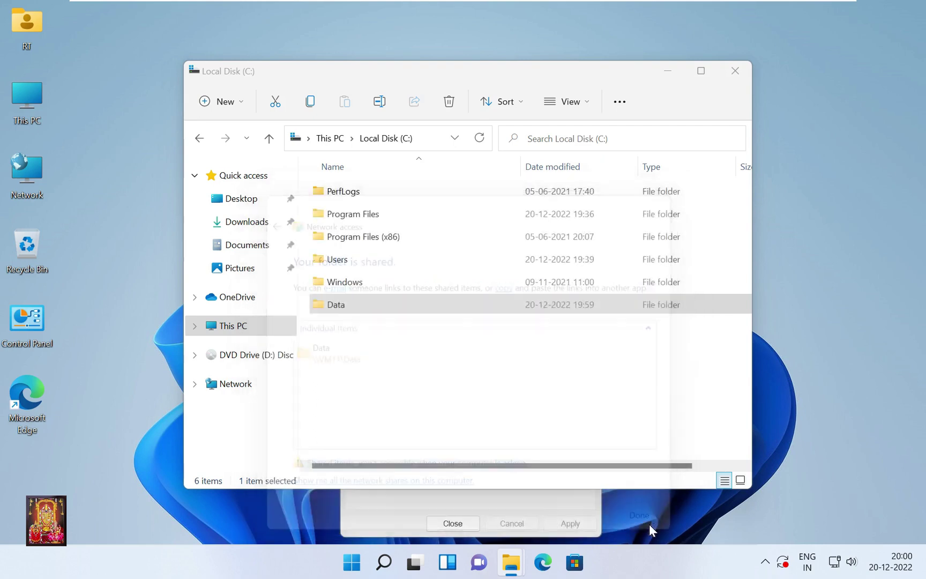
# - Copy the Fonts folder from C:\Windows
pyautogui.click(360, 304)
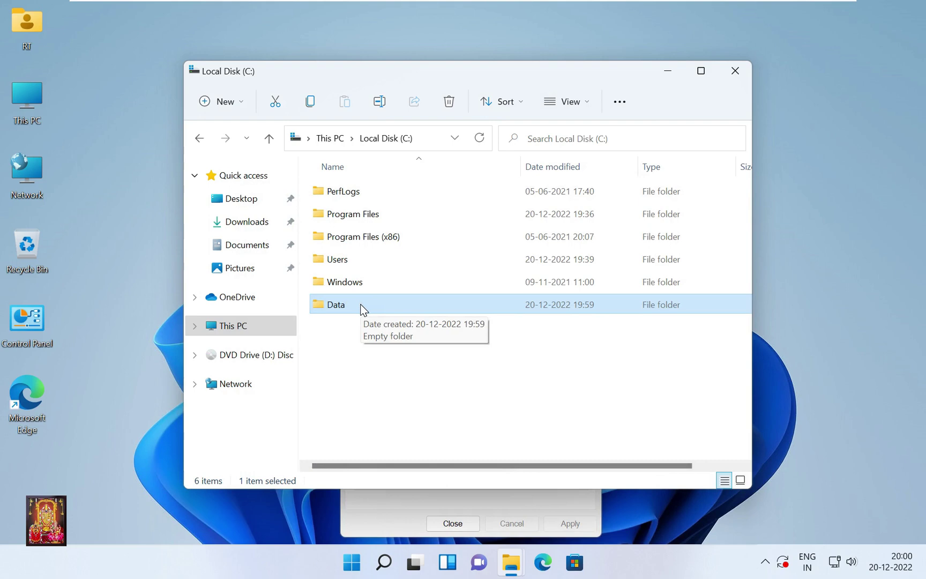
pyautogui.doubleClick(352, 283)
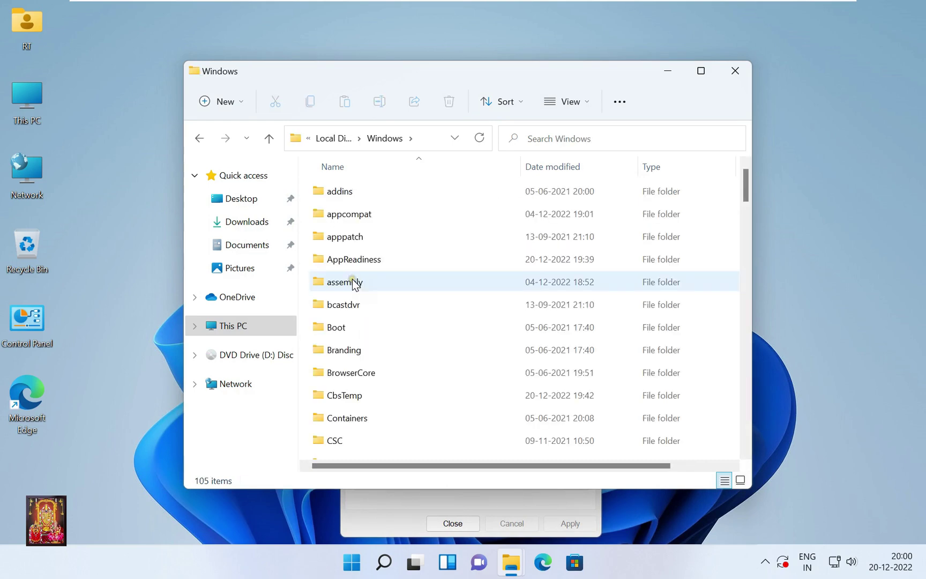
pyautogui.scroll(-3, 405, 343)
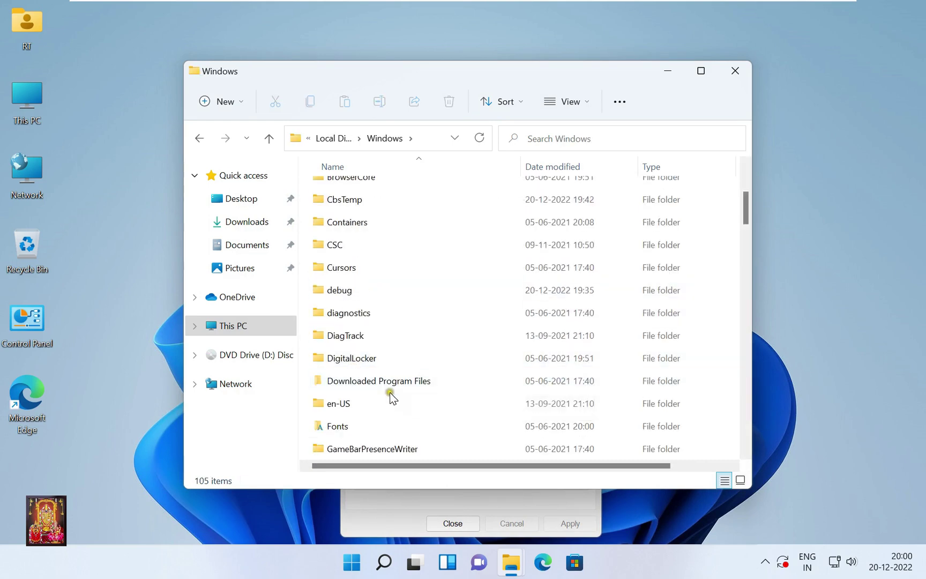
pyautogui.scroll(-1, 390, 397)
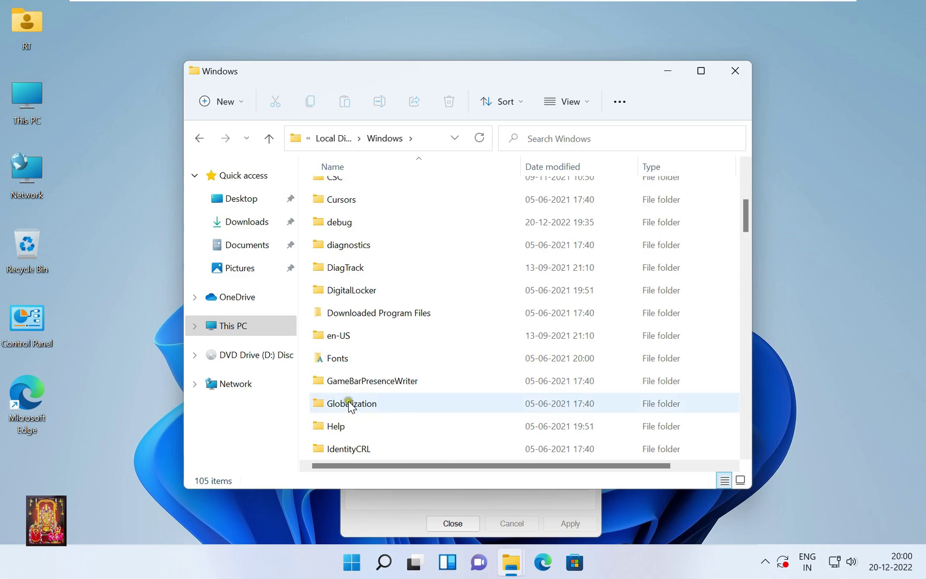
pyautogui.rightClick(330, 364)
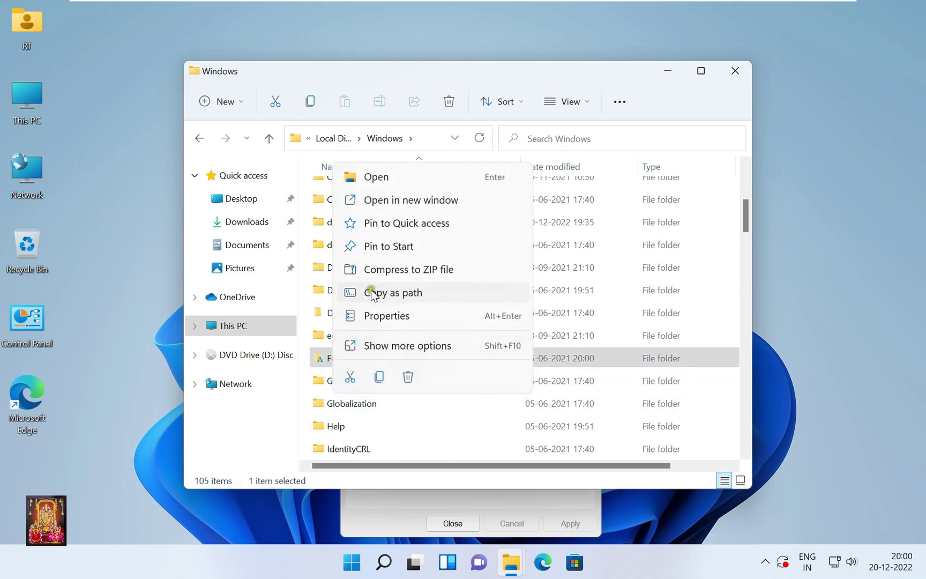
pyautogui.click(373, 383)
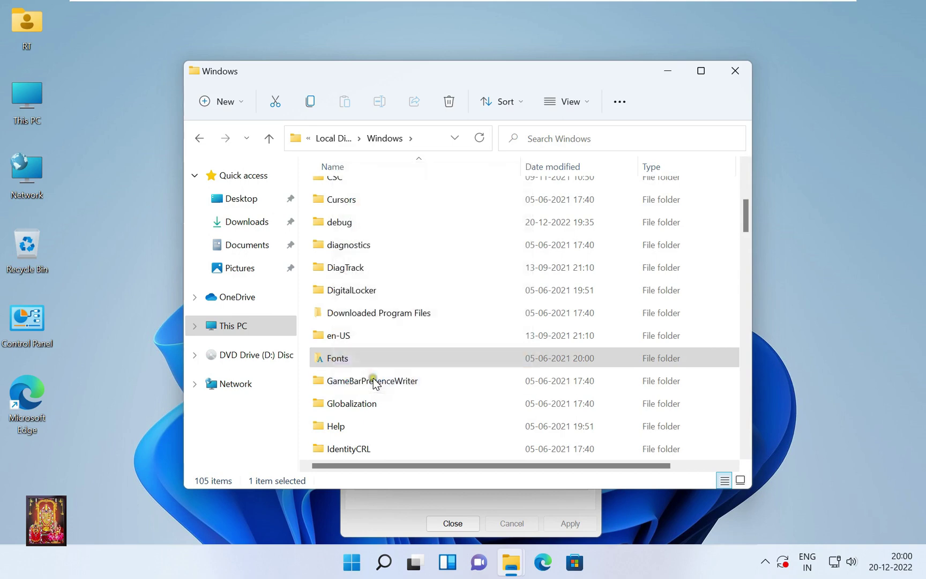
# - Paste Fonts into the Data folder, then close Explorer and the Data Properties dialog
pyautogui.click(202, 141)
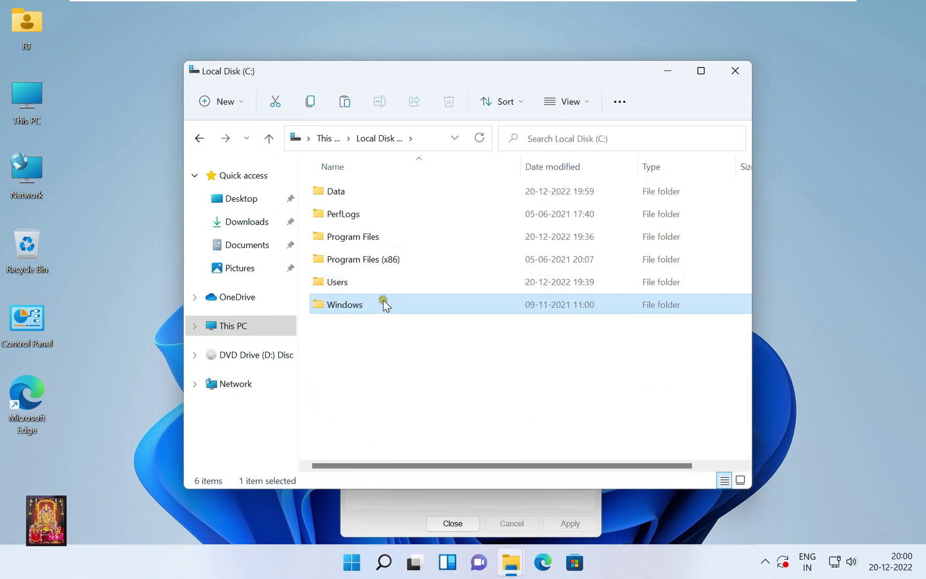
pyautogui.doubleClick(333, 191)
pyautogui.rightClick(353, 253)
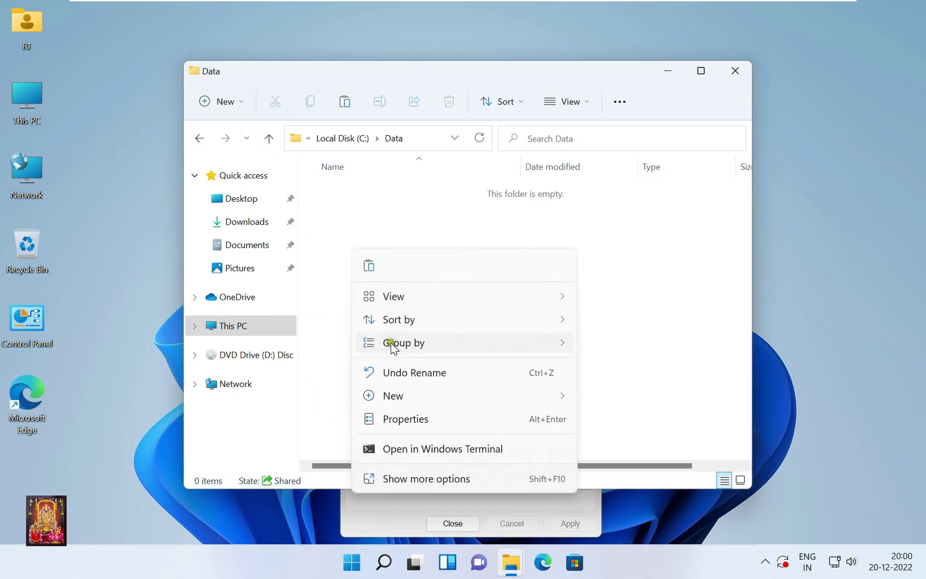
pyautogui.click(367, 277)
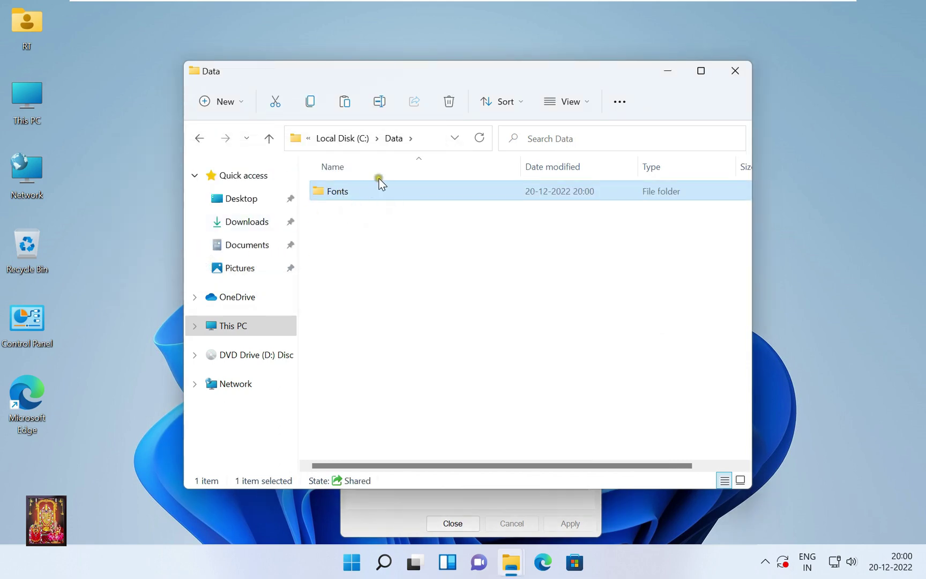
pyautogui.click(740, 74)
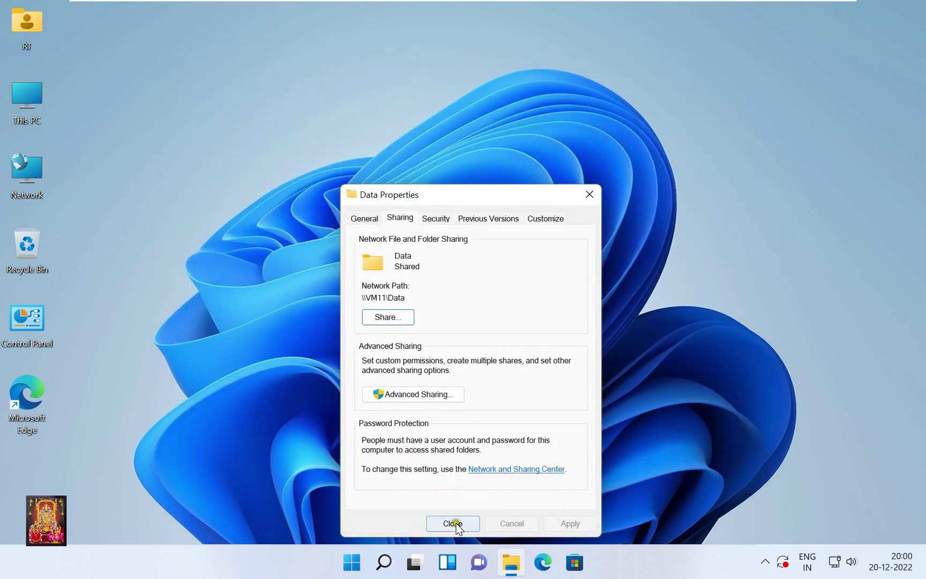
pyautogui.click(453, 523)
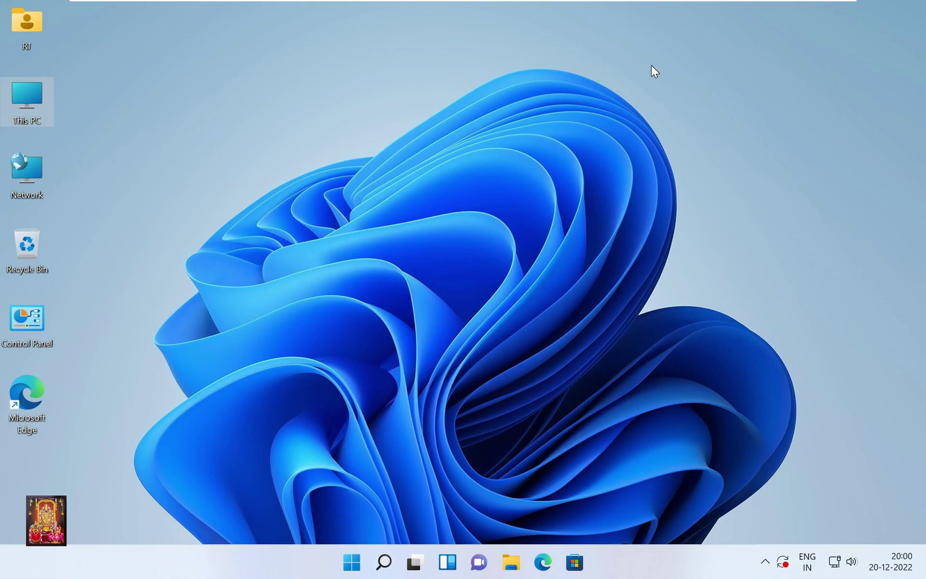
# - Return to the macOS Ventura VM and quit Terminal
pyautogui.moveTo(649, 1)
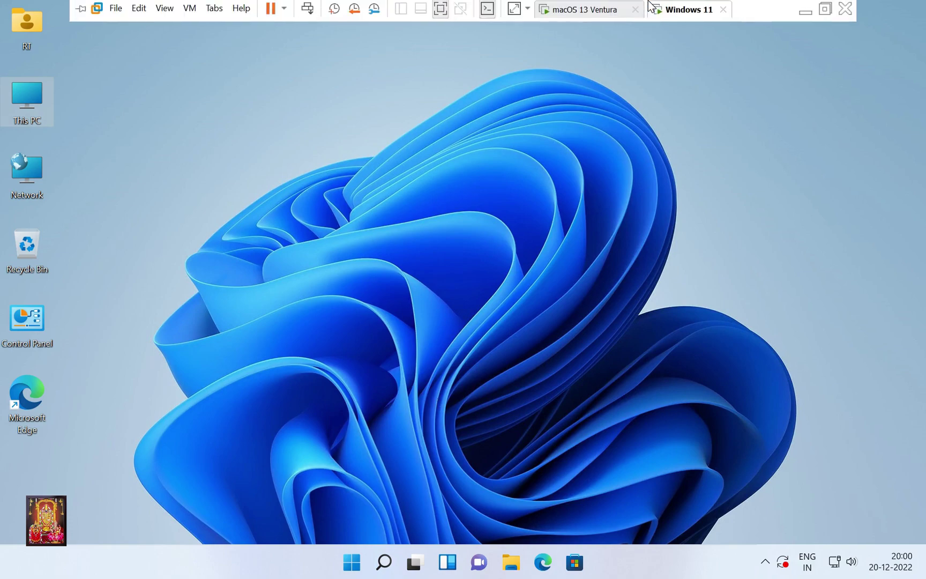
pyautogui.click(584, 12)
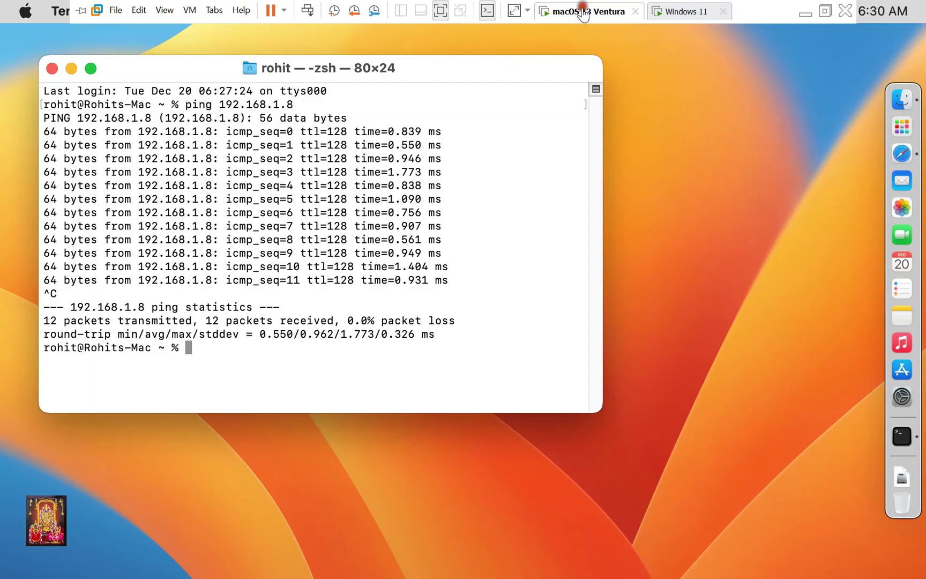
pyautogui.click(52, 69)
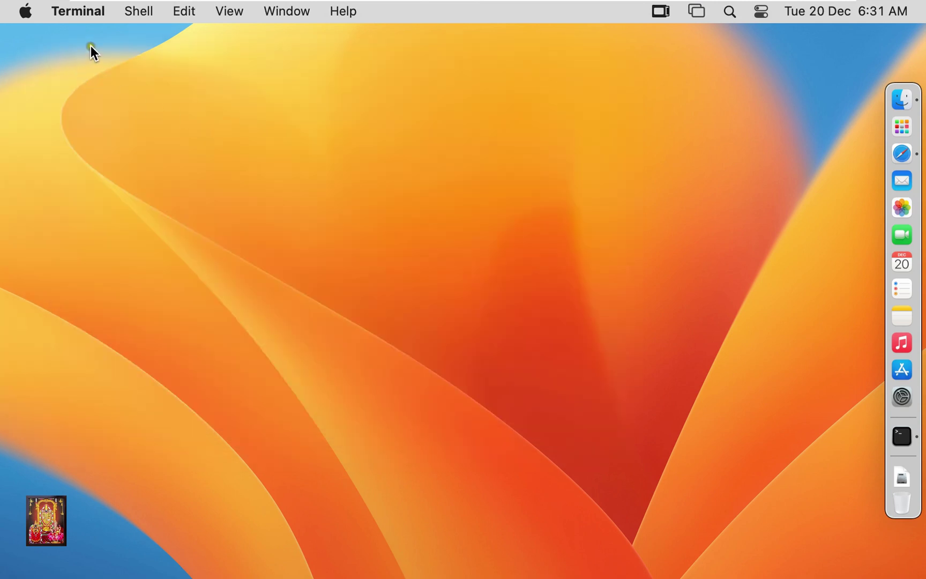
pyautogui.click(72, 12)
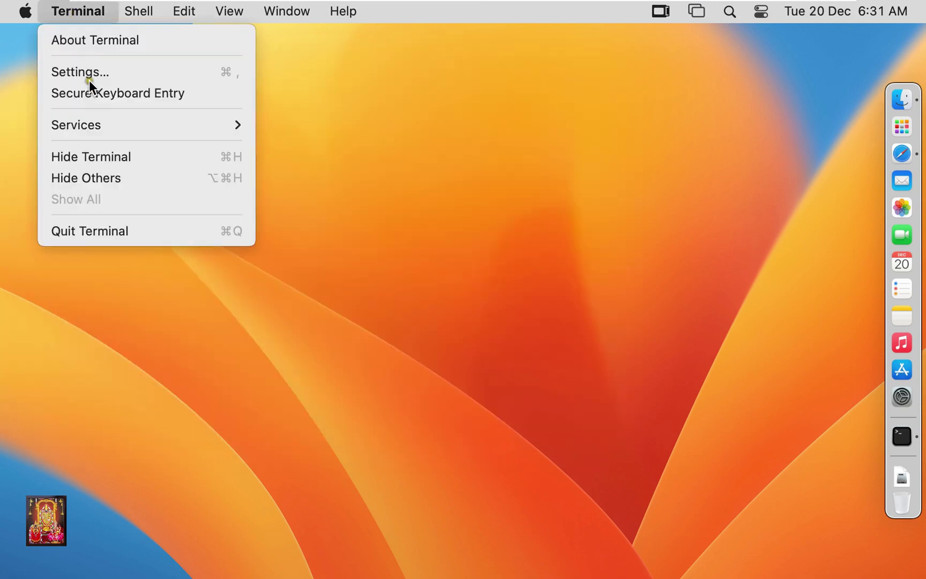
pyautogui.click(119, 236)
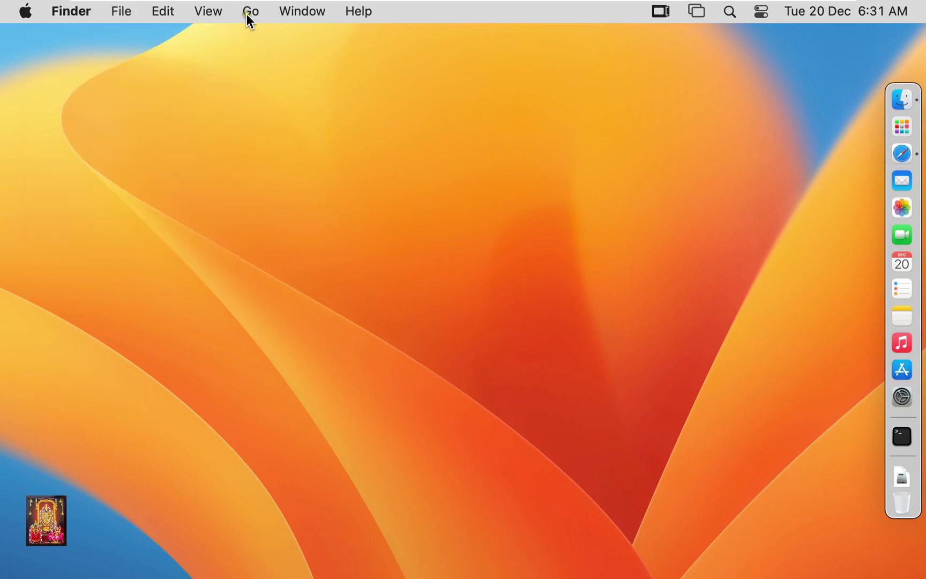
# - Connect Finder to server 192.168.1.8 as a registered user with name and password, and mount Data
pyautogui.click(247, 14)
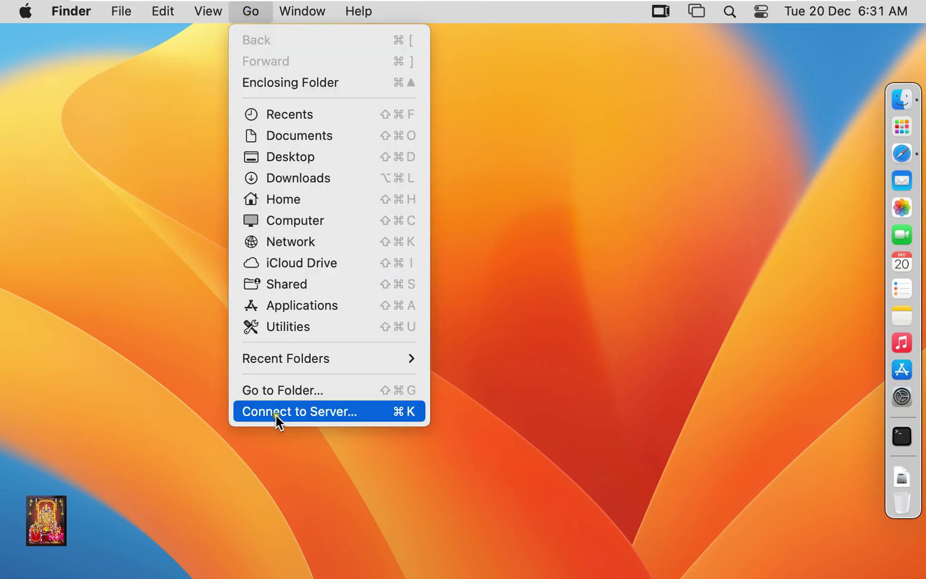
pyautogui.click(396, 411)
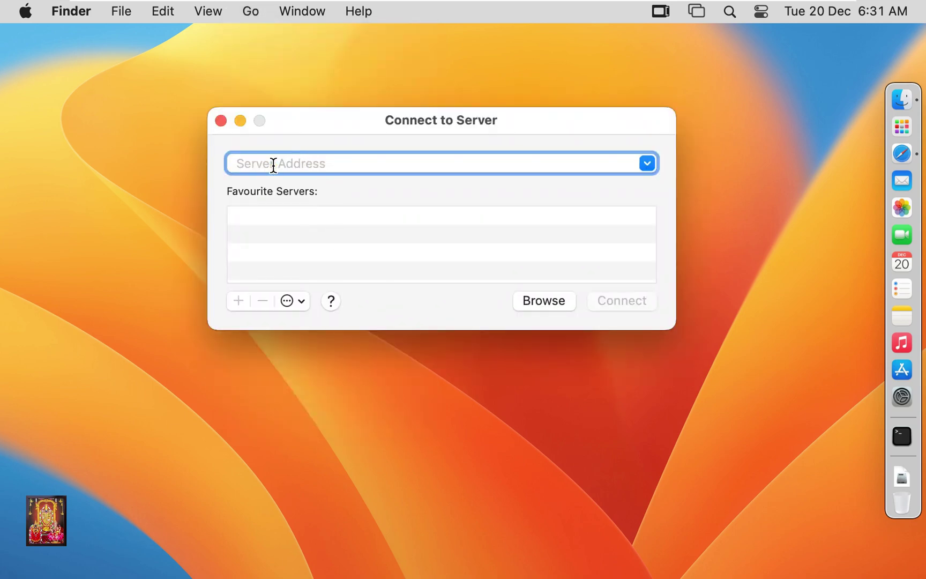
pyautogui.write('192.')
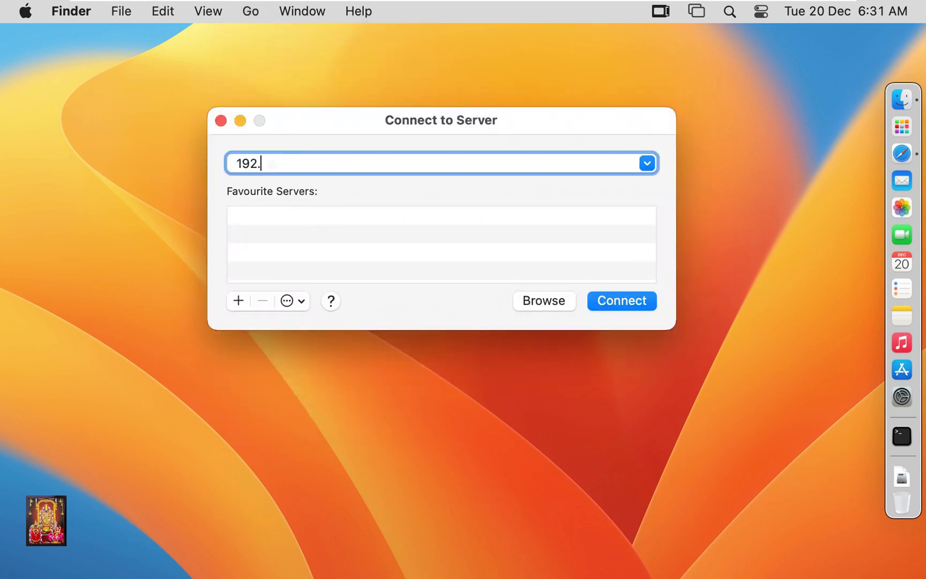
pyautogui.write('168.1.8')
pyautogui.press('Return')
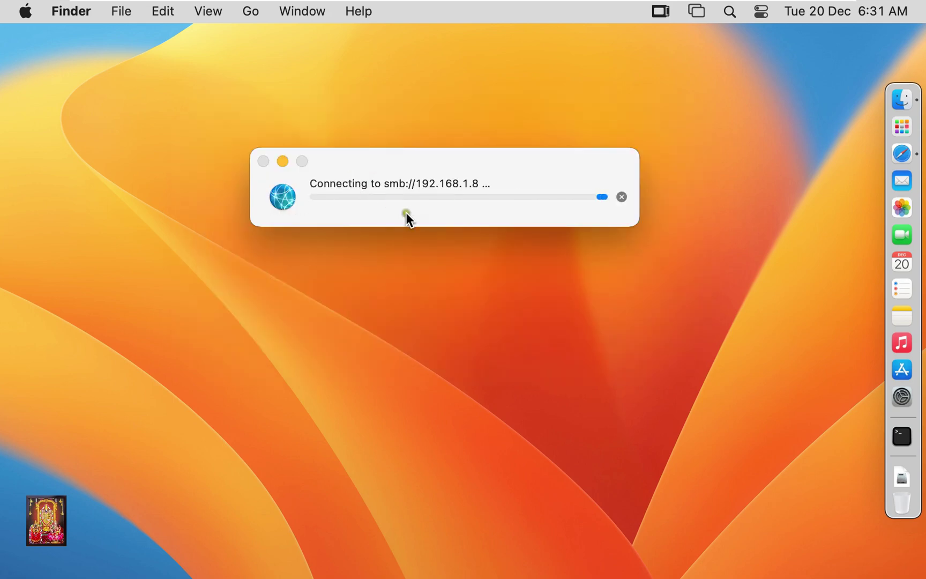
pyautogui.click(511, 301)
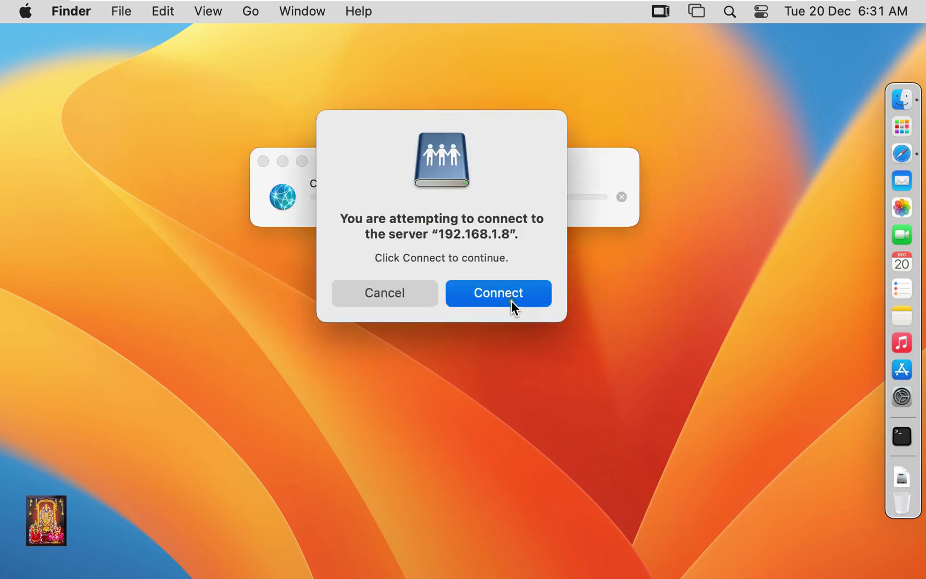
pyautogui.click(436, 246)
pyautogui.moveTo(436, 246); pyautogui.dragTo(401, 247)
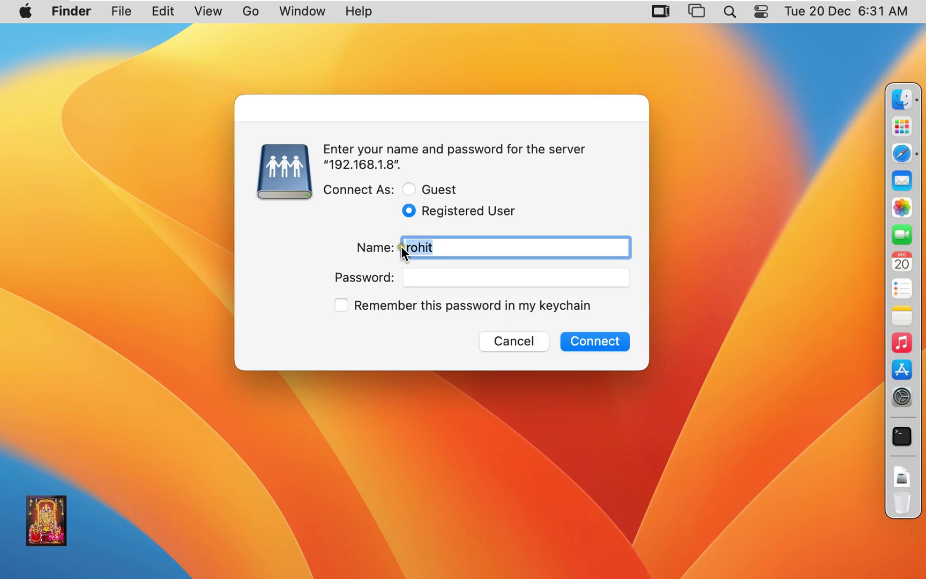
pyautogui.write('rt')
pyautogui.click(435, 275)
pyautogui.write('•••••••')
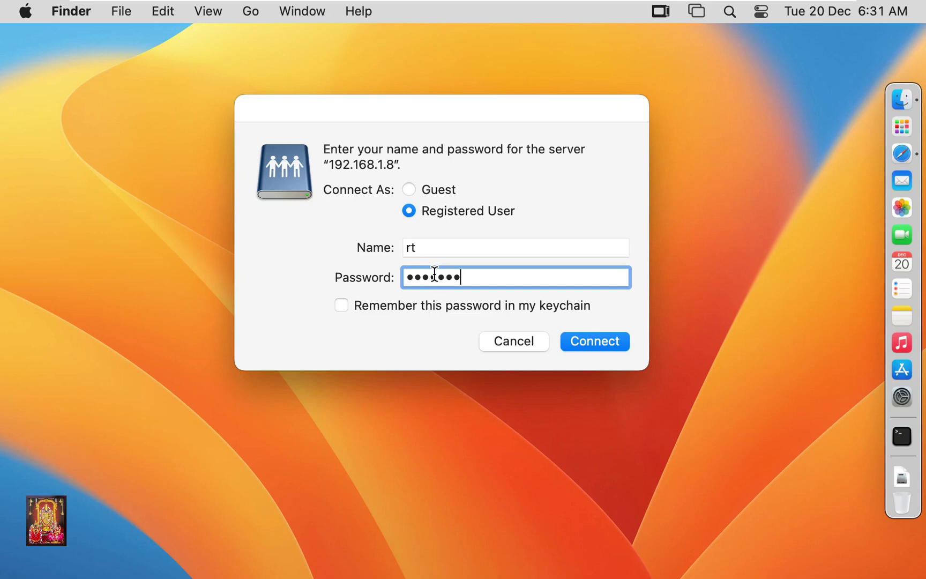
pyautogui.click(583, 343)
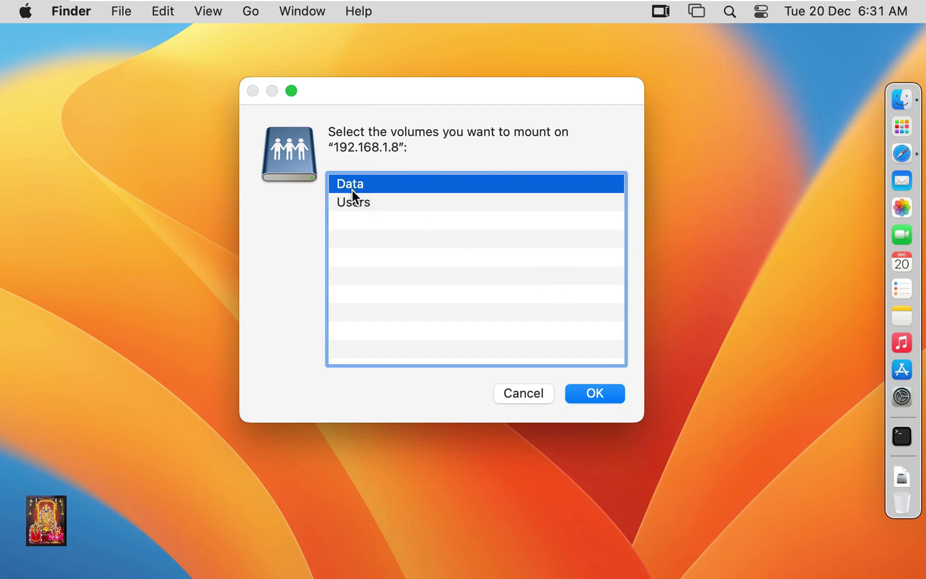
pyautogui.click(595, 394)
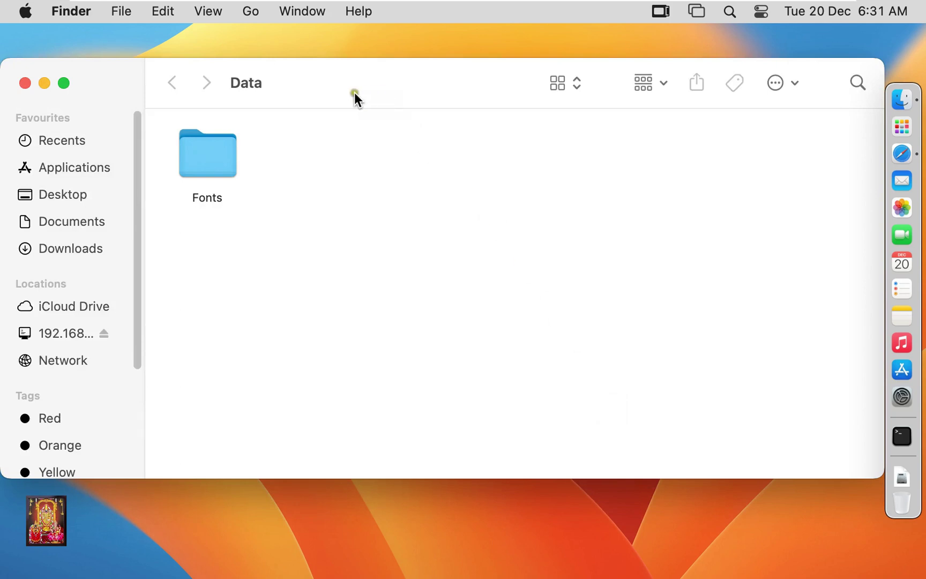
# - Copy Fonts from the Data share and paste it onto the Mac desktop (360.5 MB)
pyautogui.click(220, 160)
pyautogui.rightClick(219, 158)
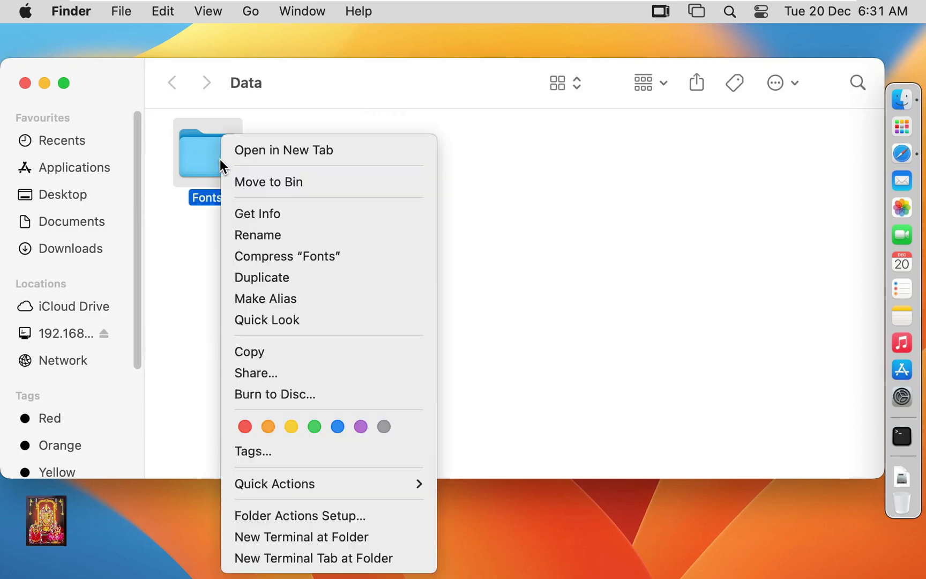
pyautogui.click(254, 352)
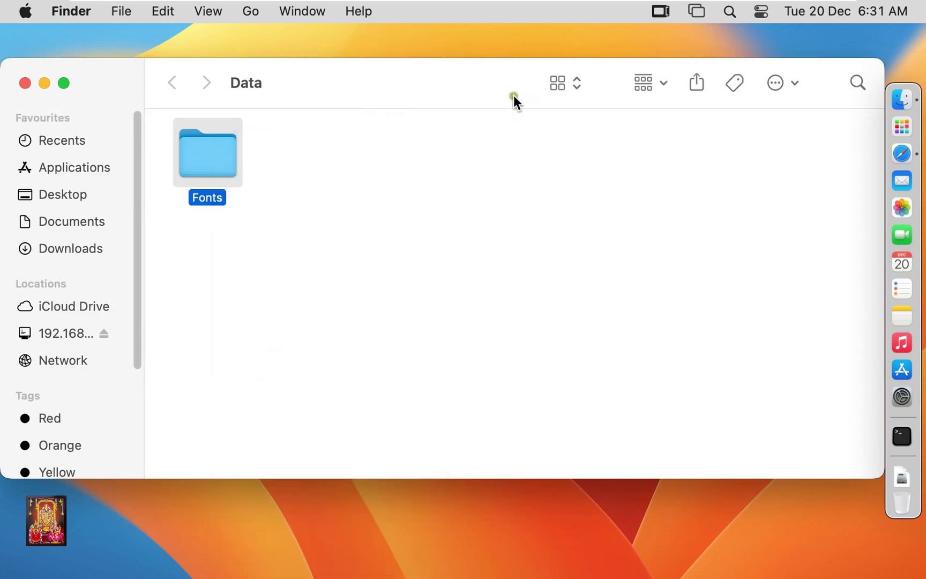
pyautogui.moveTo(472, 76); pyautogui.dragTo(521, 202)
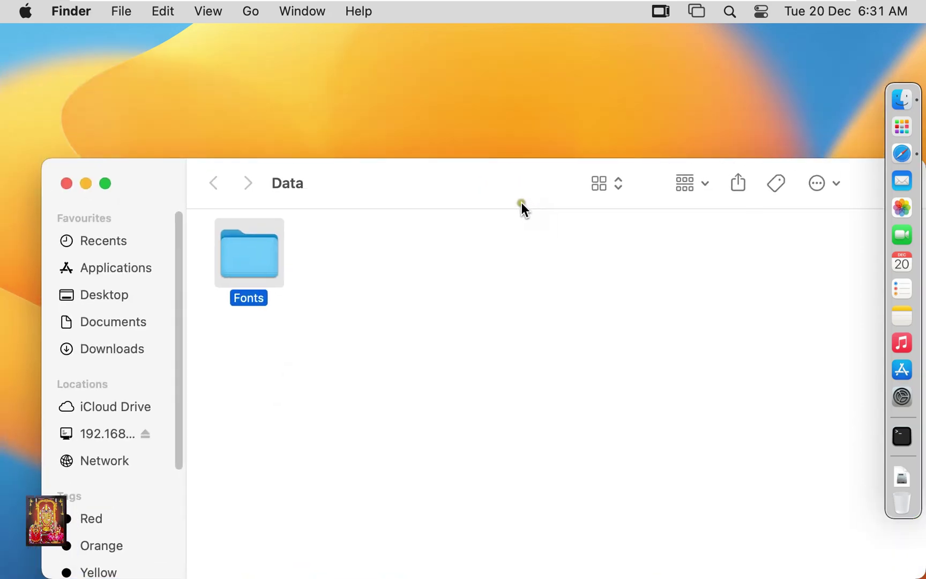
pyautogui.rightClick(293, 49)
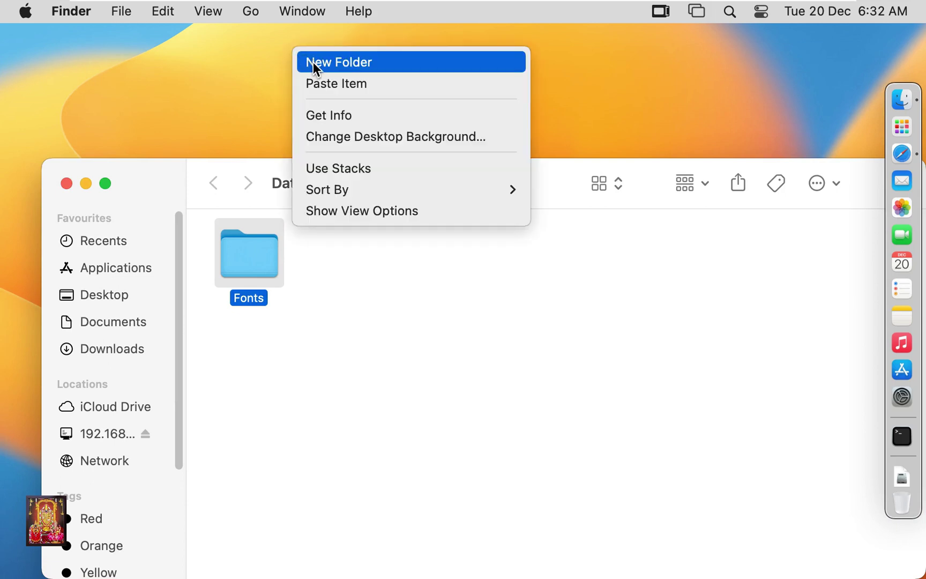
pyautogui.click(322, 83)
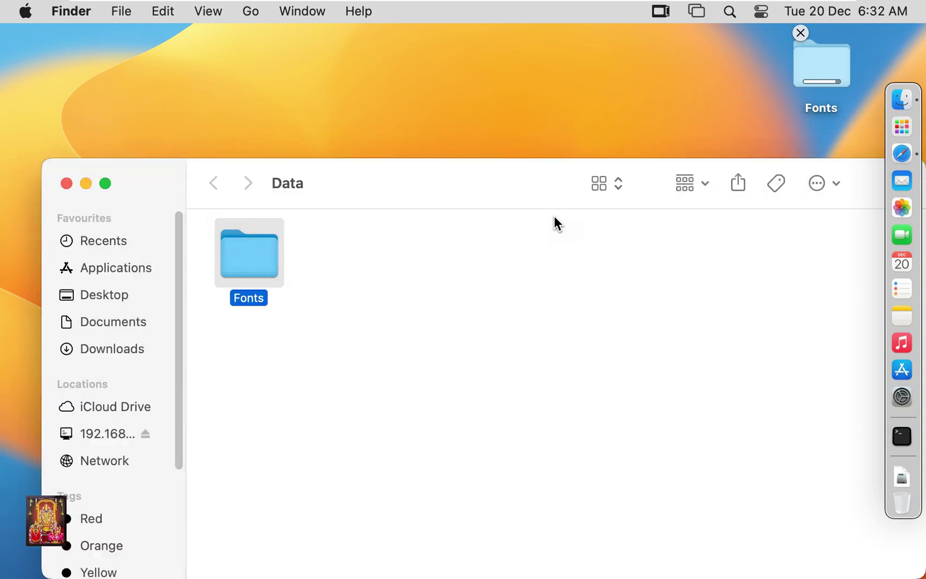
pyautogui.moveTo(468, 186); pyautogui.dragTo(423, 186)
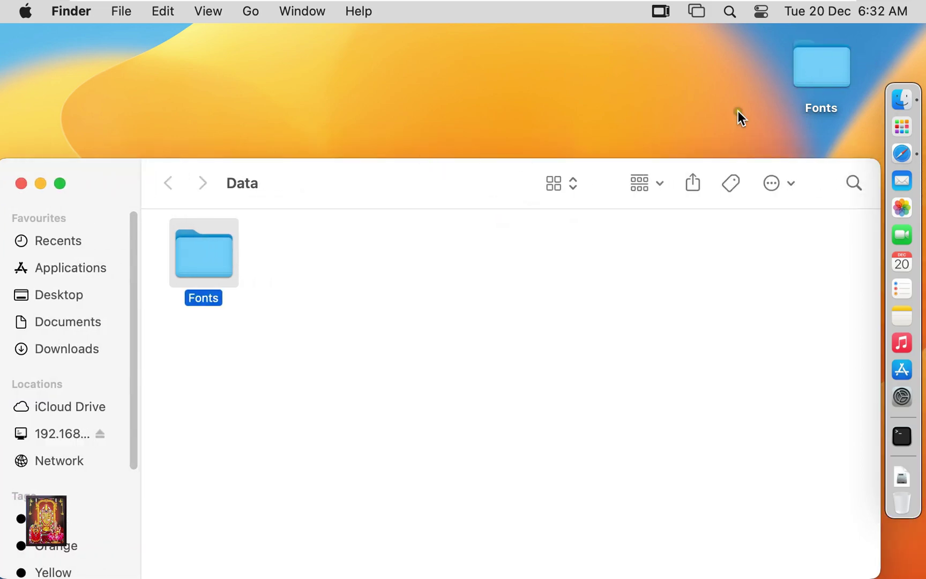
pyautogui.moveTo(429, 181); pyautogui.dragTo(449, 138)
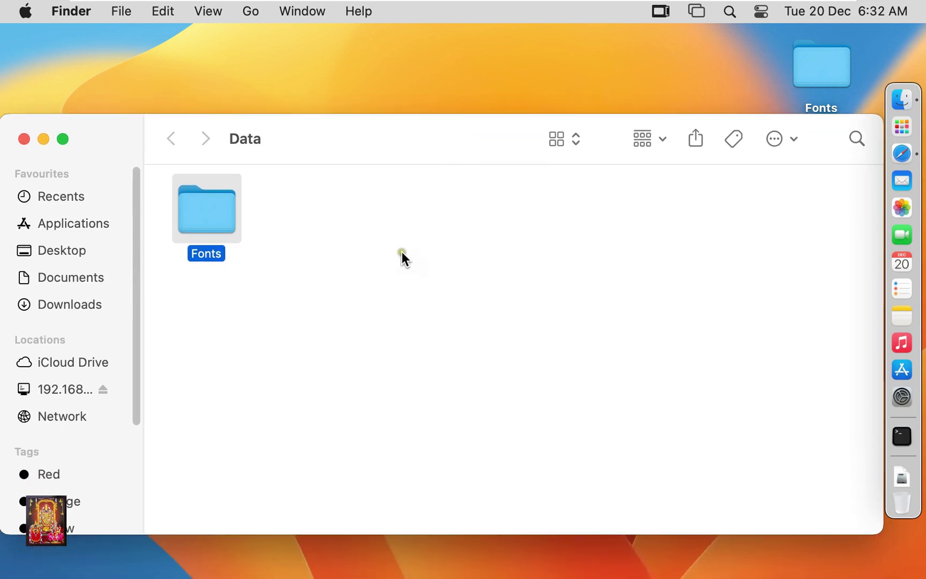
# - Add a folder named macOS_Win11 beside Fonts in the mounted Data share
pyautogui.rightClick(342, 235)
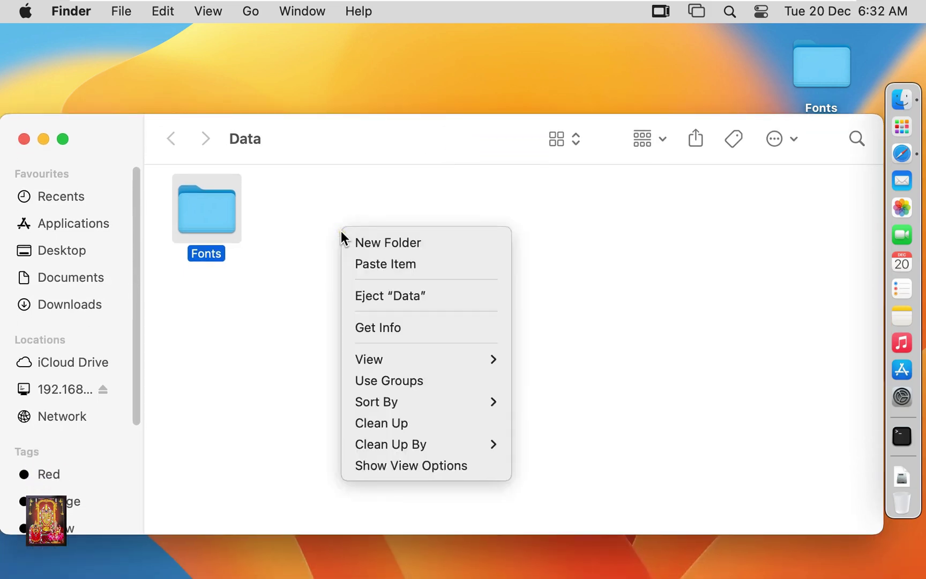
pyautogui.click(377, 244)
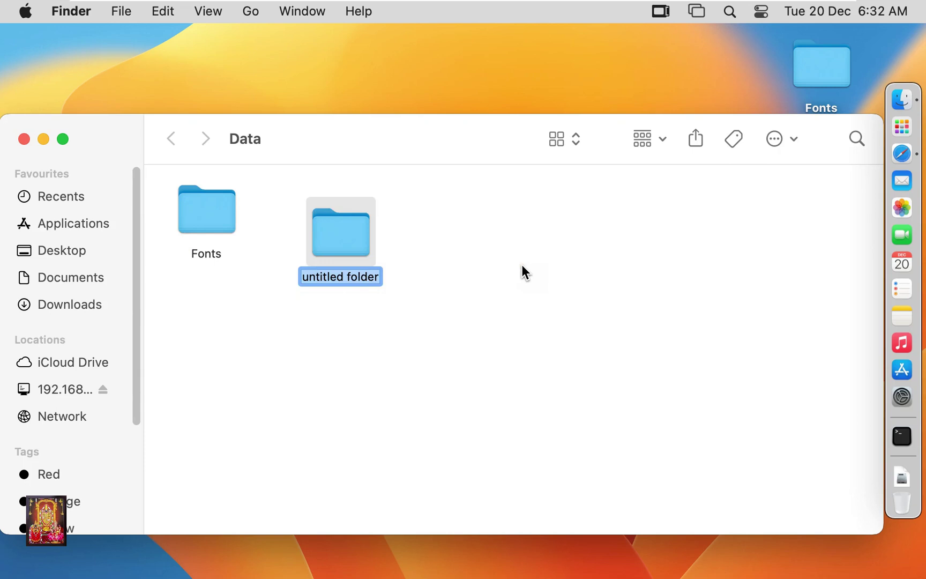
pyautogui.write('macOS_Win11')
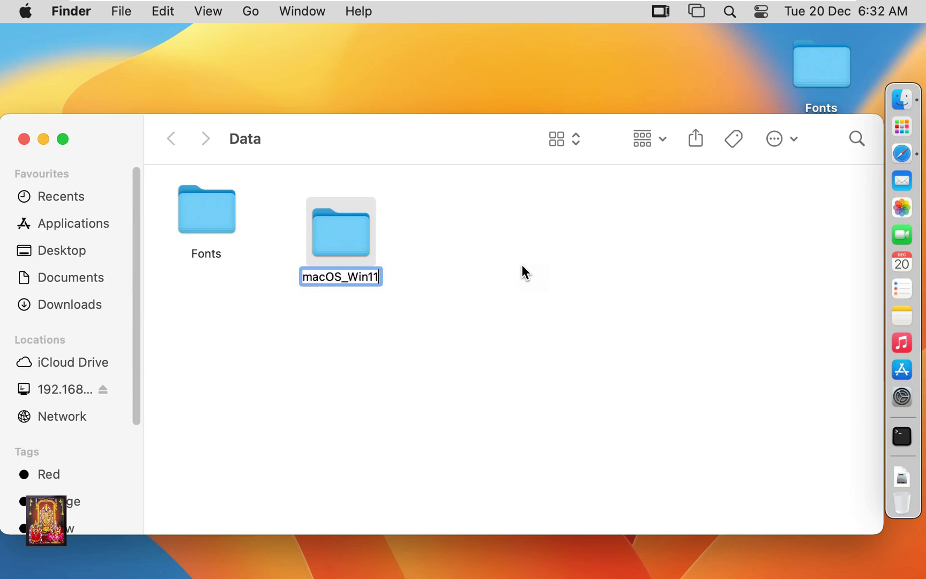
pyautogui.click(582, 314)
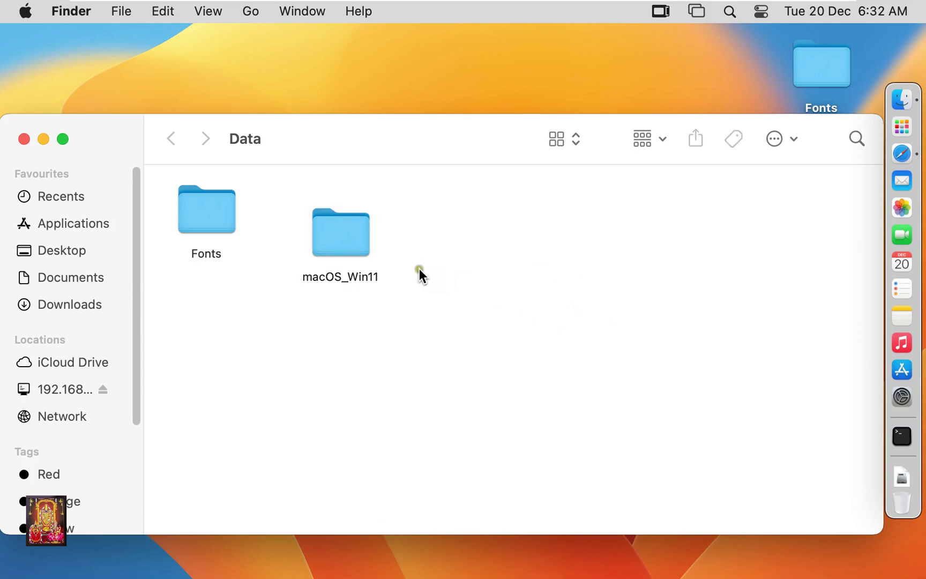
# - Make an alias of macOS_Win11, move it onto the Mac desktop, and close the Desktop and Data windows
pyautogui.rightClick(344, 234)
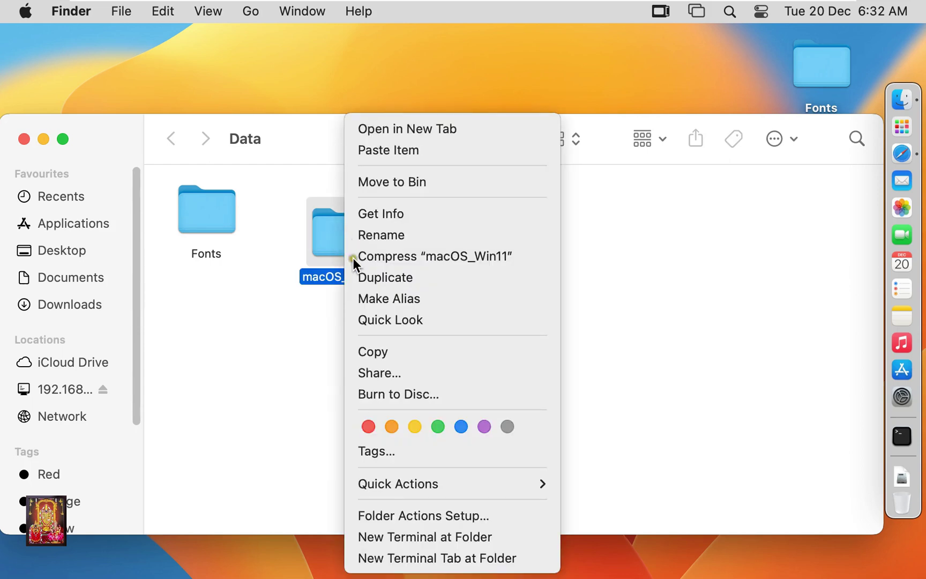
pyautogui.click(375, 298)
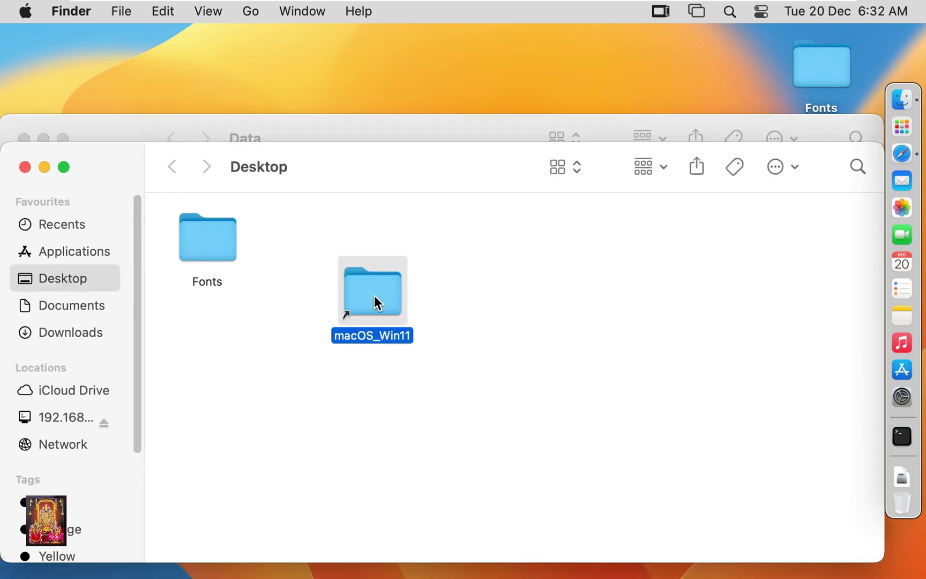
pyautogui.moveTo(406, 185); pyautogui.dragTo(408, 196)
pyautogui.moveTo(392, 256); pyautogui.dragTo(432, 196)
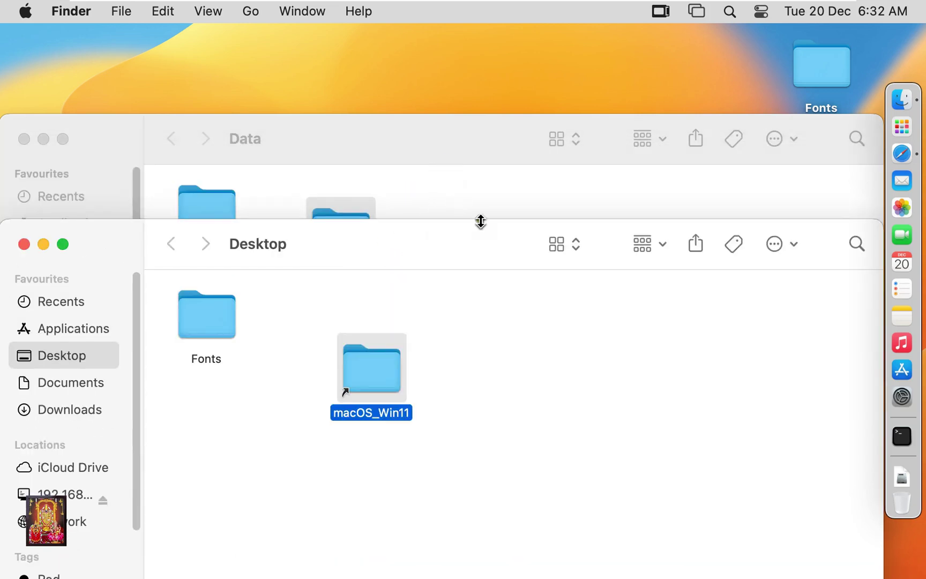
pyautogui.moveTo(385, 368); pyautogui.dragTo(742, 58)
pyautogui.click(23, 245)
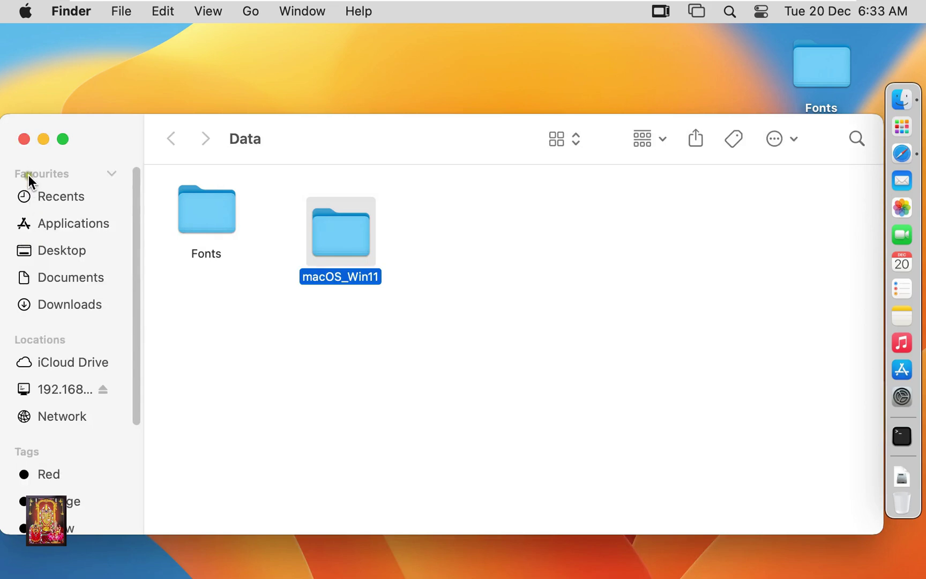
pyautogui.click(24, 138)
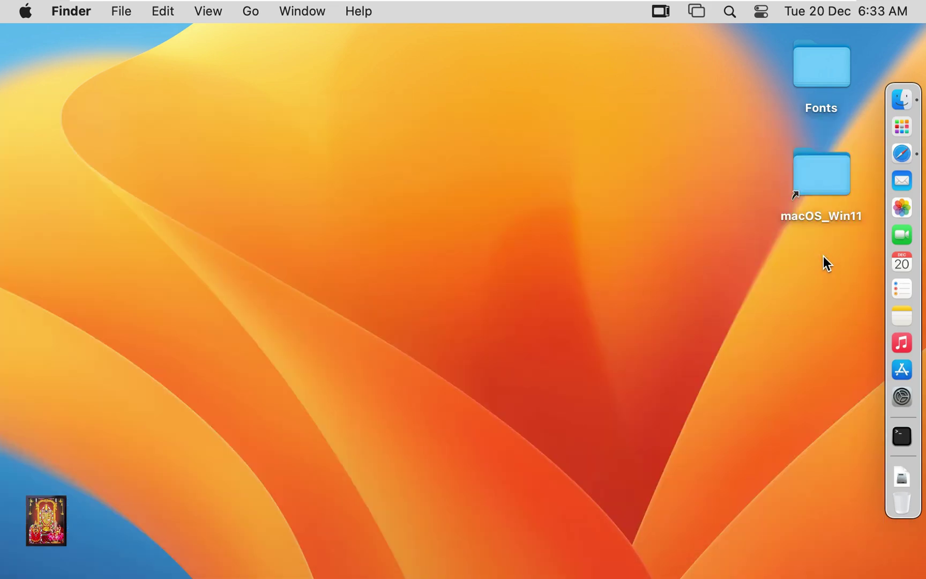
# - Open the macOS_Win11 alias and add a new folder named 'miscdata' inside it
pyautogui.doubleClick(823, 181)
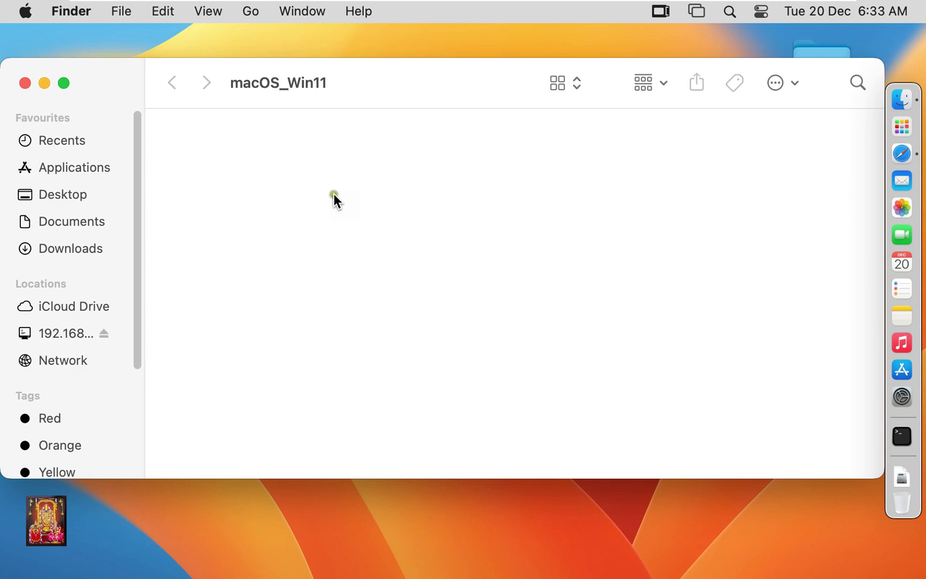
pyautogui.rightClick(257, 191)
pyautogui.moveTo(311, 288)
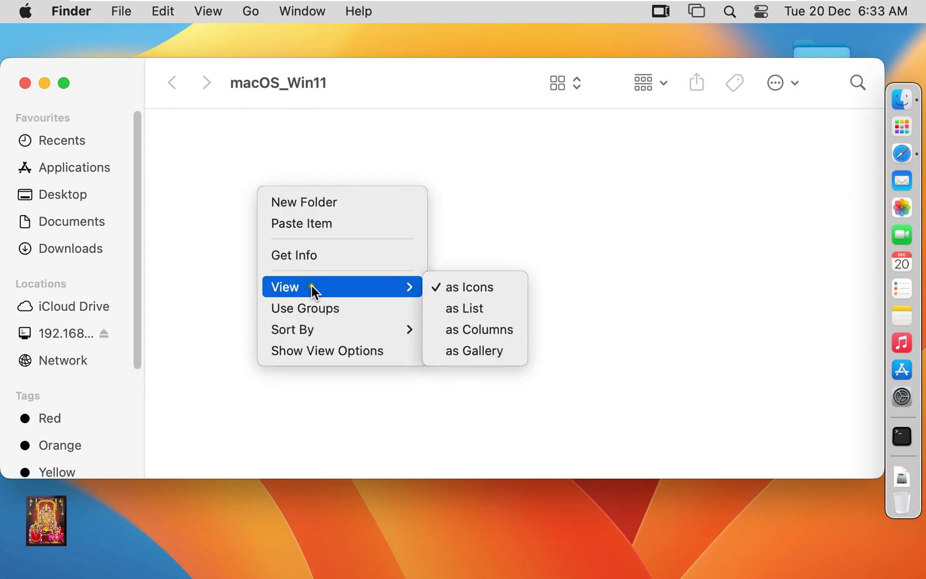
pyautogui.click(319, 204)
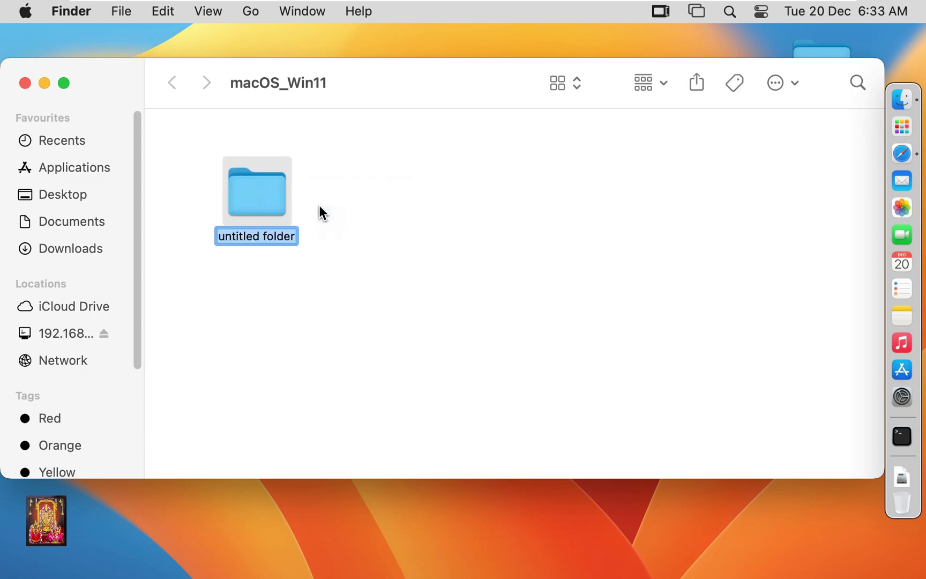
pyautogui.write('misc')
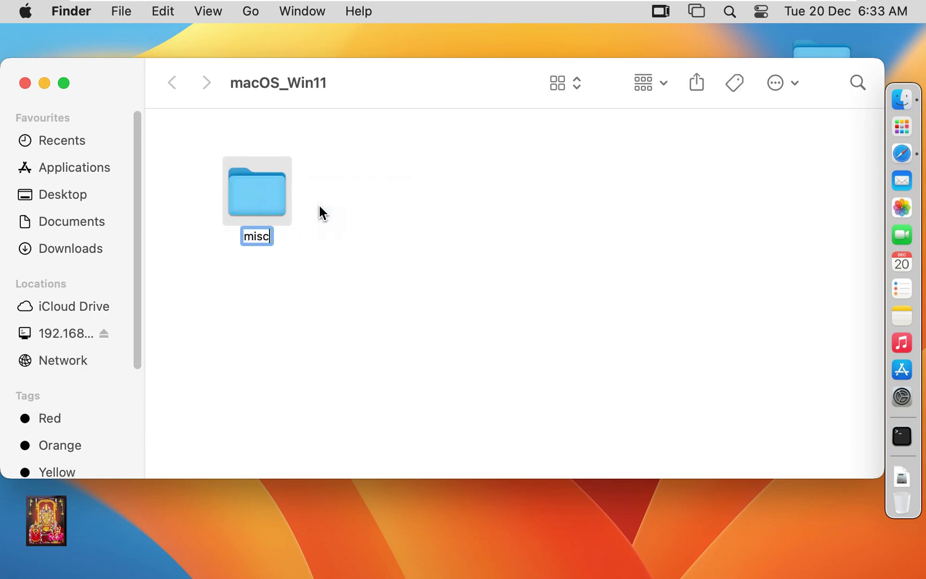
pyautogui.write('data')
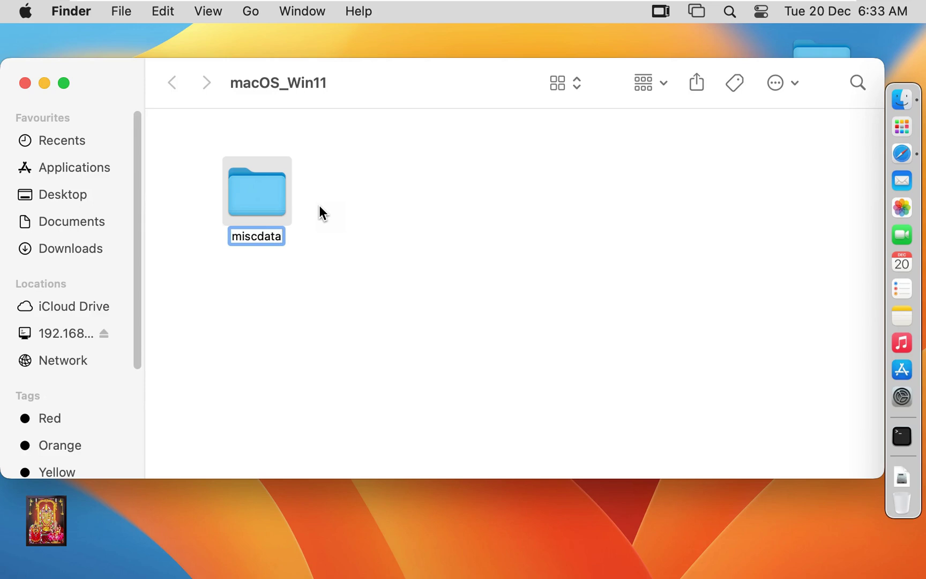
pyautogui.press('Return')
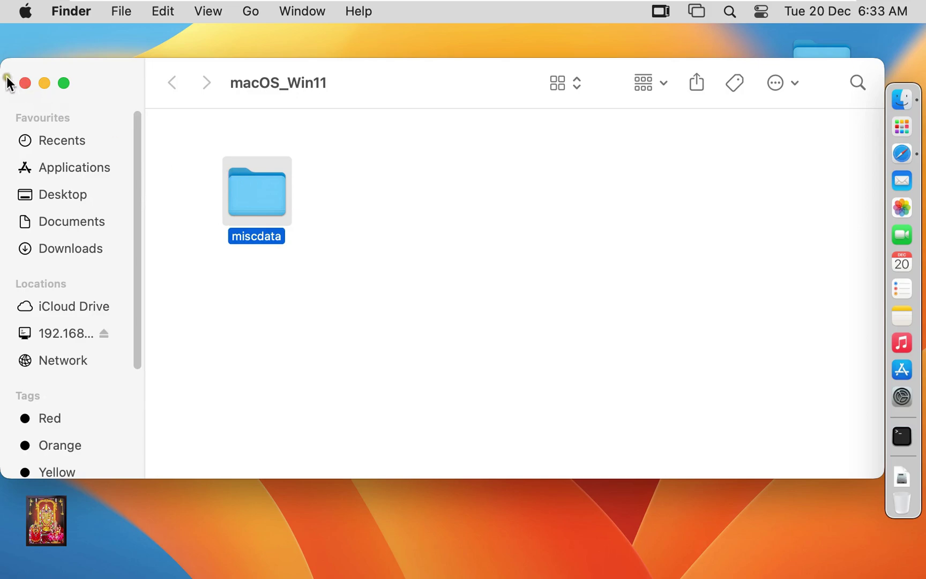
# - On the Windows 11 VM, browse to This PC > Local Disk (C:) > Data > macOS_Win11 and select miscdata
pyautogui.moveTo(546, 4)
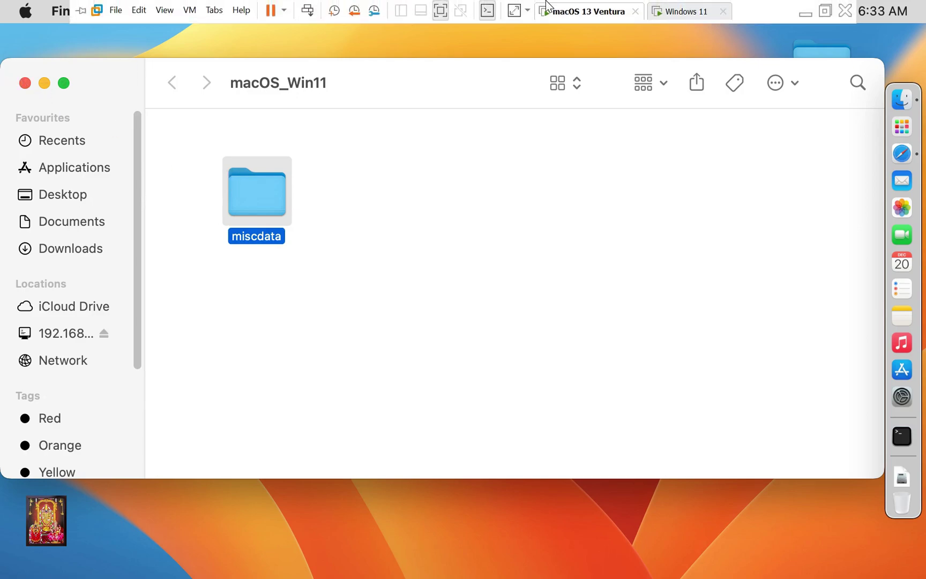
pyautogui.click(682, 11)
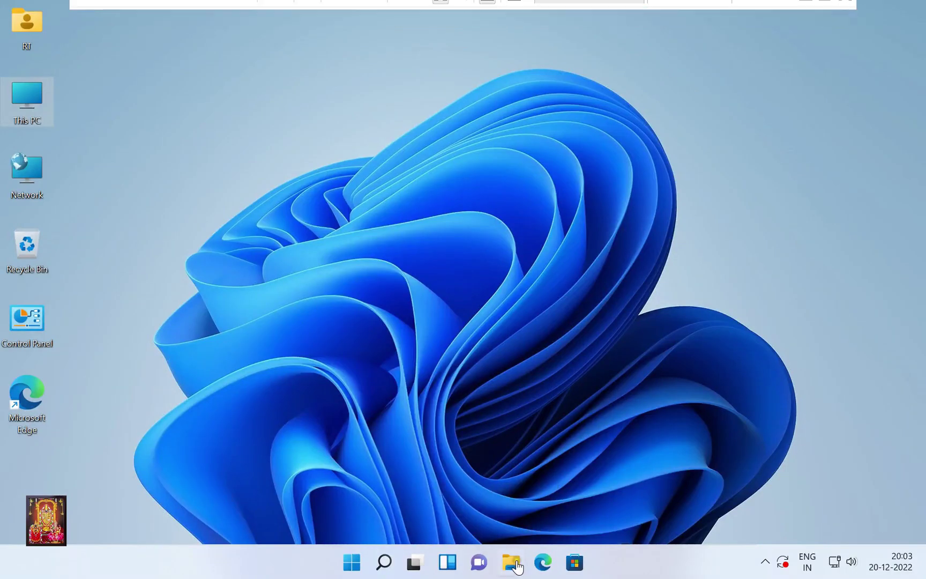
pyautogui.doubleClick(36, 106)
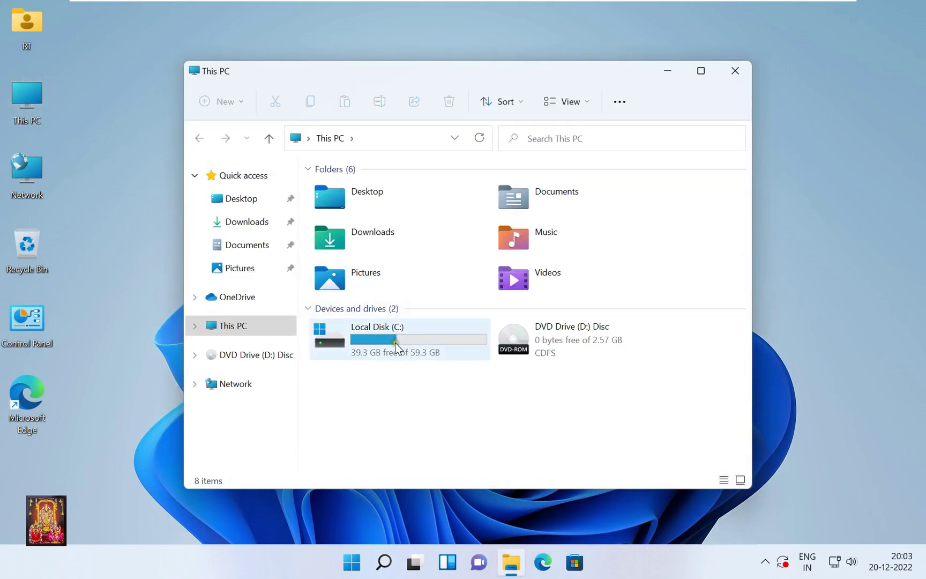
pyautogui.doubleClick(395, 343)
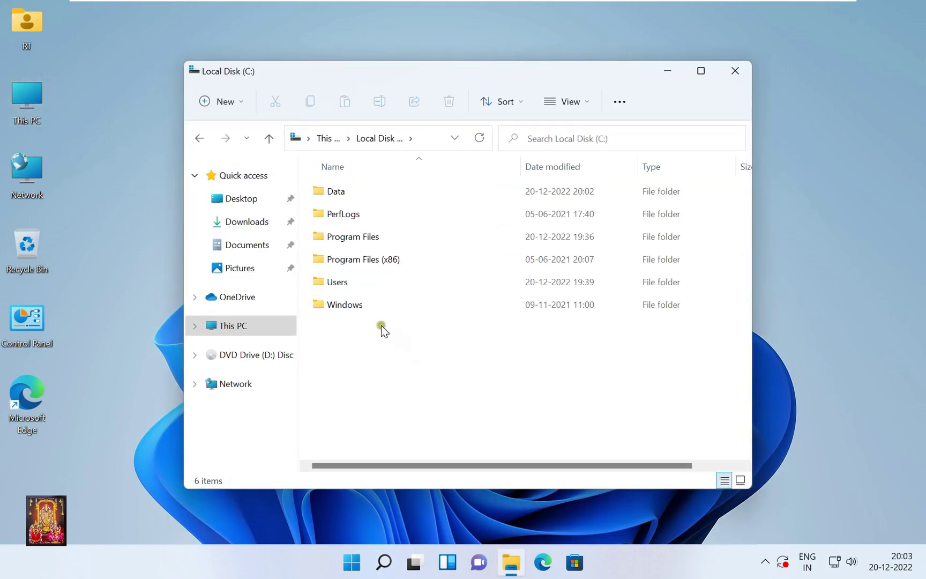
pyautogui.doubleClick(335, 191)
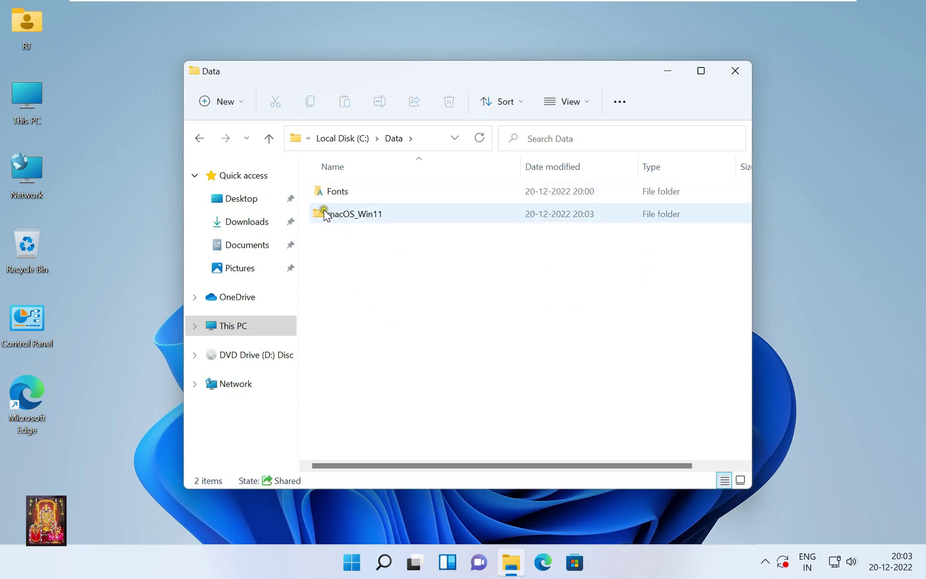
pyautogui.doubleClick(376, 215)
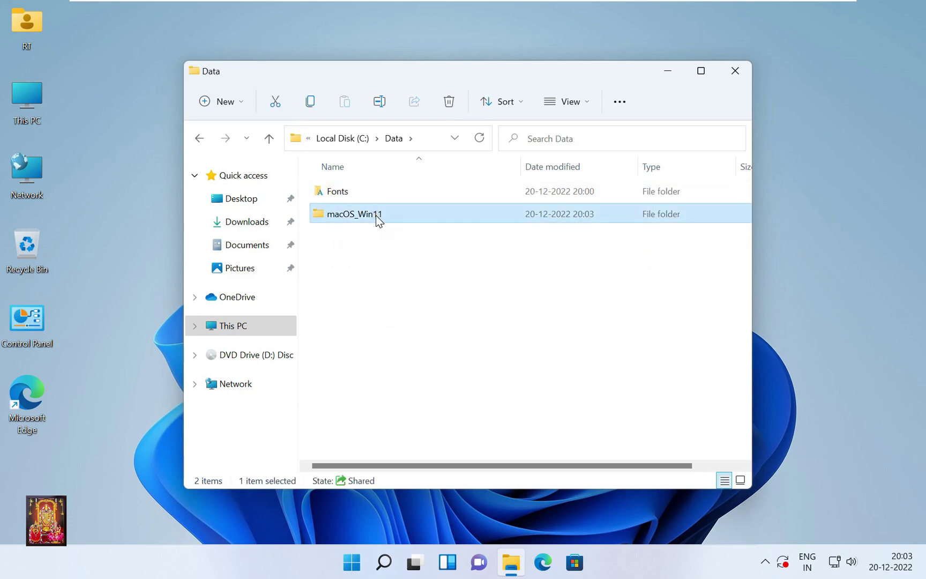
pyautogui.click(375, 198)
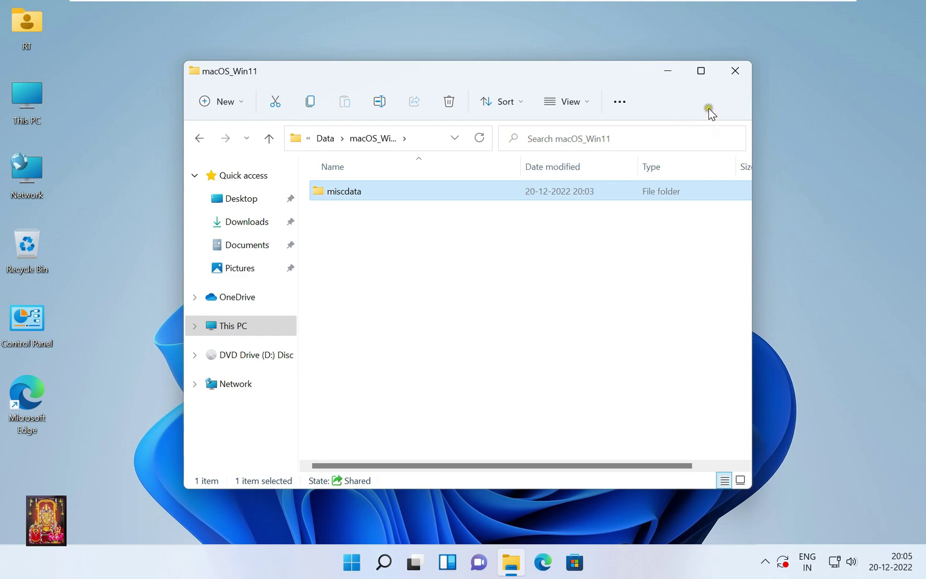
# - Close File Explorer, return to the macOS VM, and close the macOS_Win11 Finder window
pyautogui.click(736, 72)
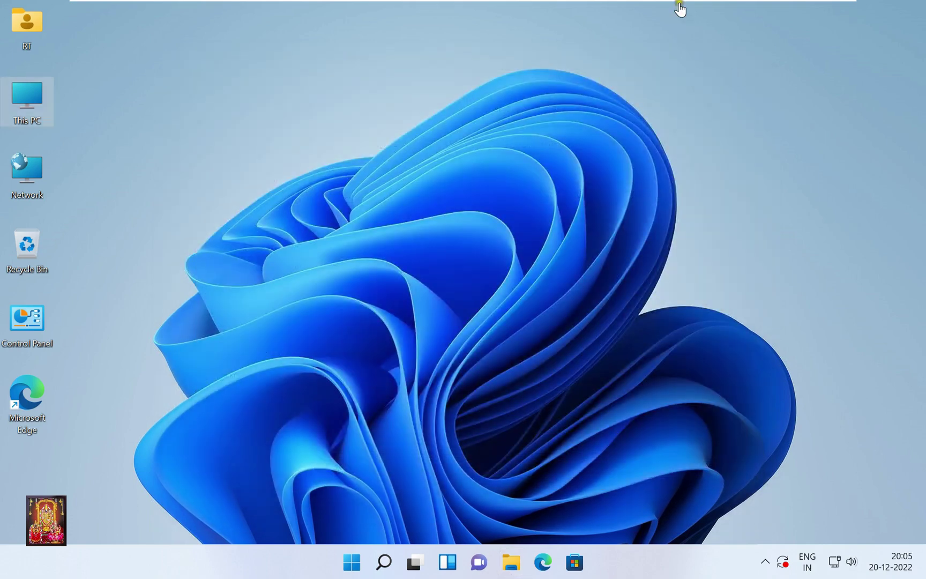
pyautogui.moveTo(680, 6)
pyautogui.click(575, 9)
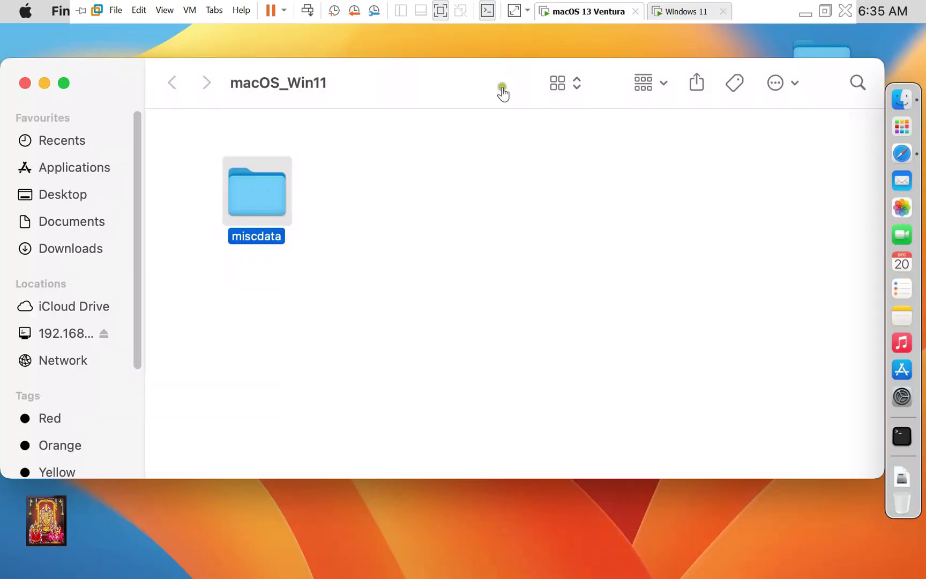
pyautogui.click(24, 83)
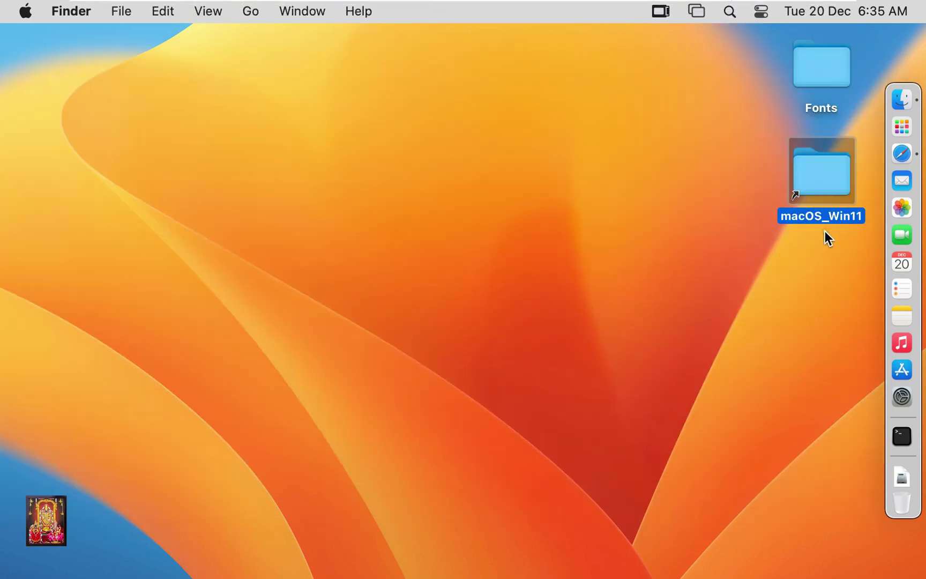